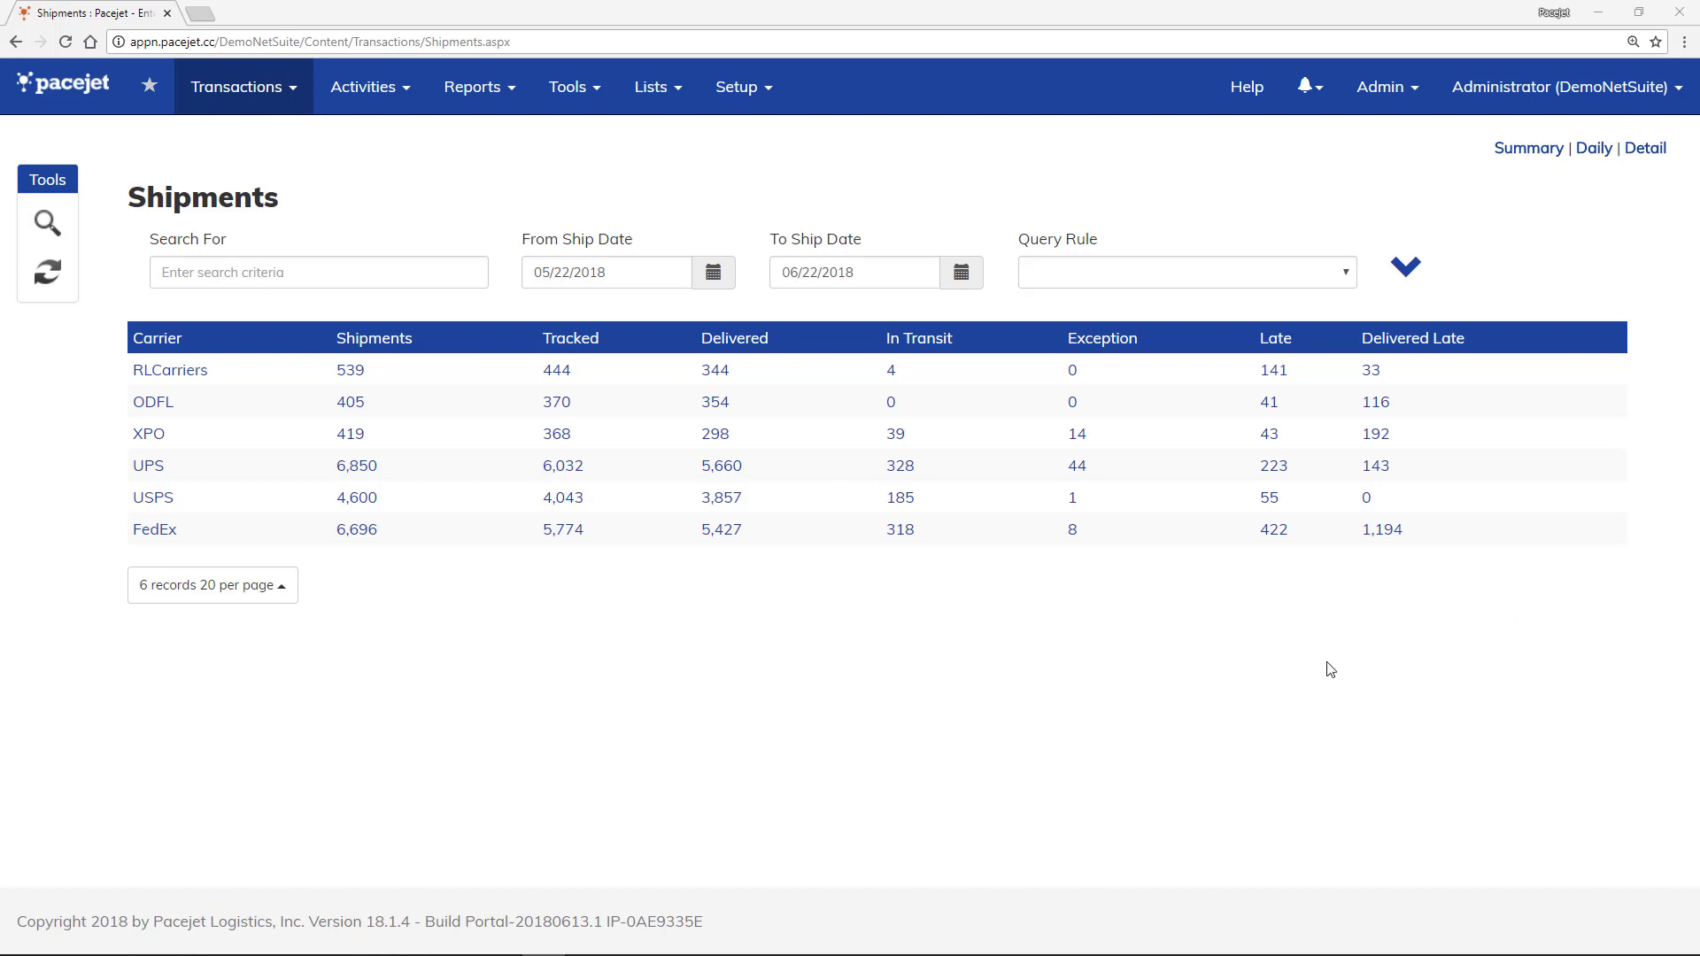
click(210, 100)
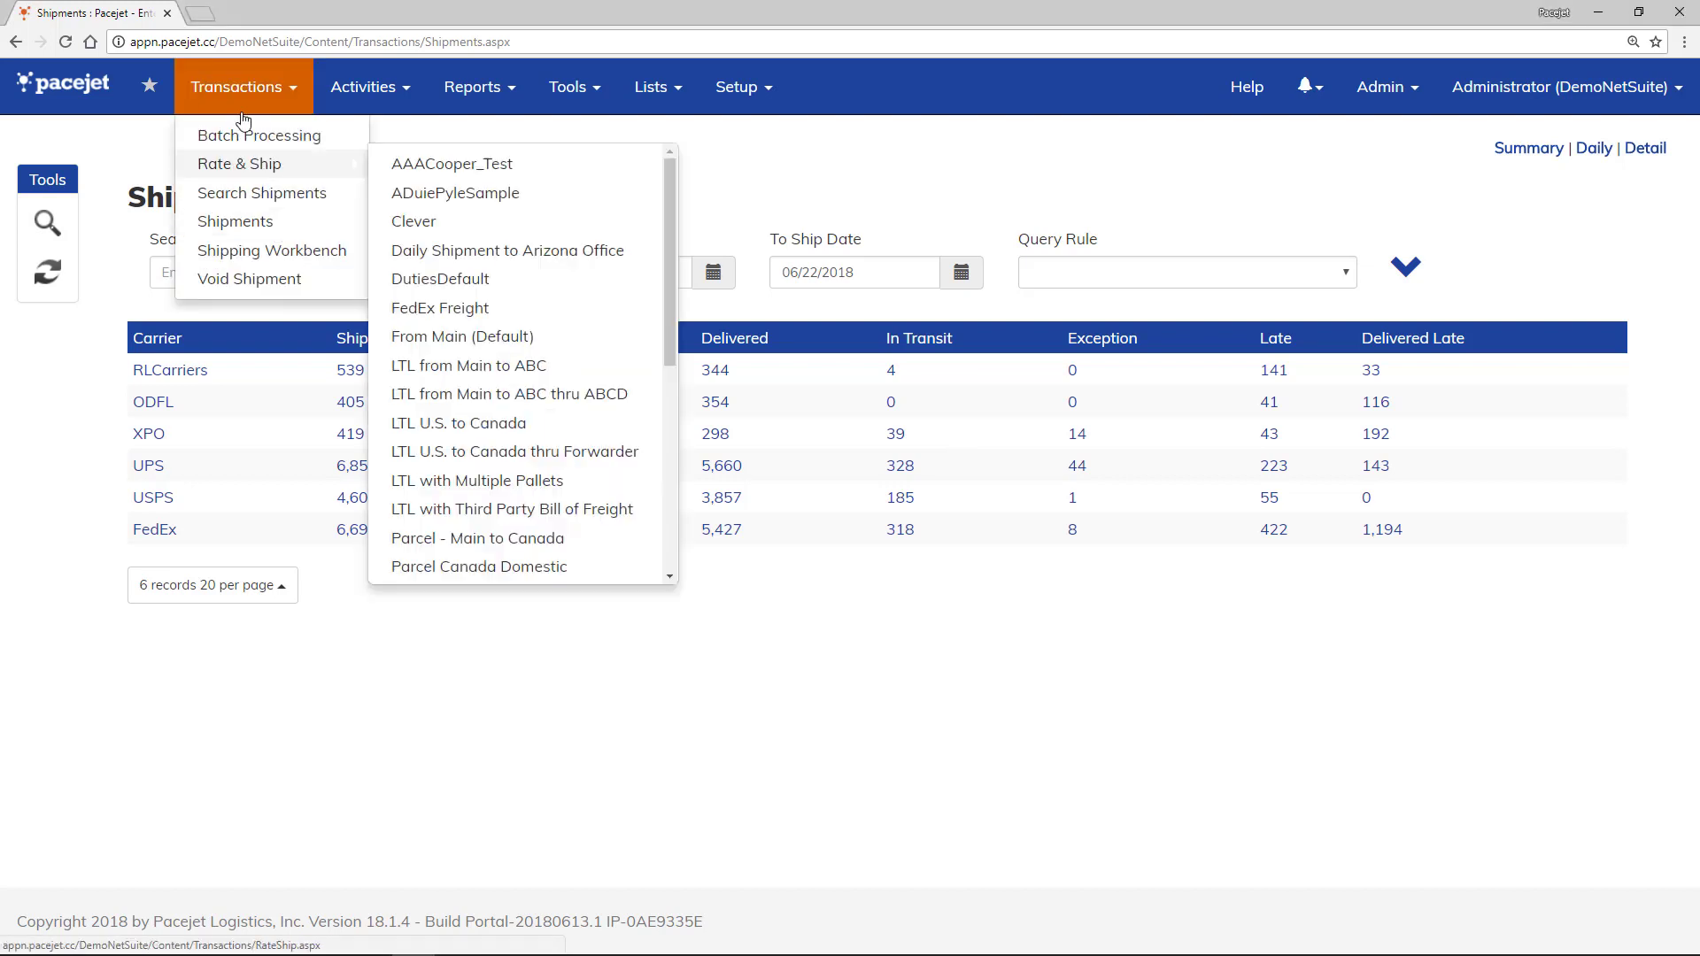
click(476, 688)
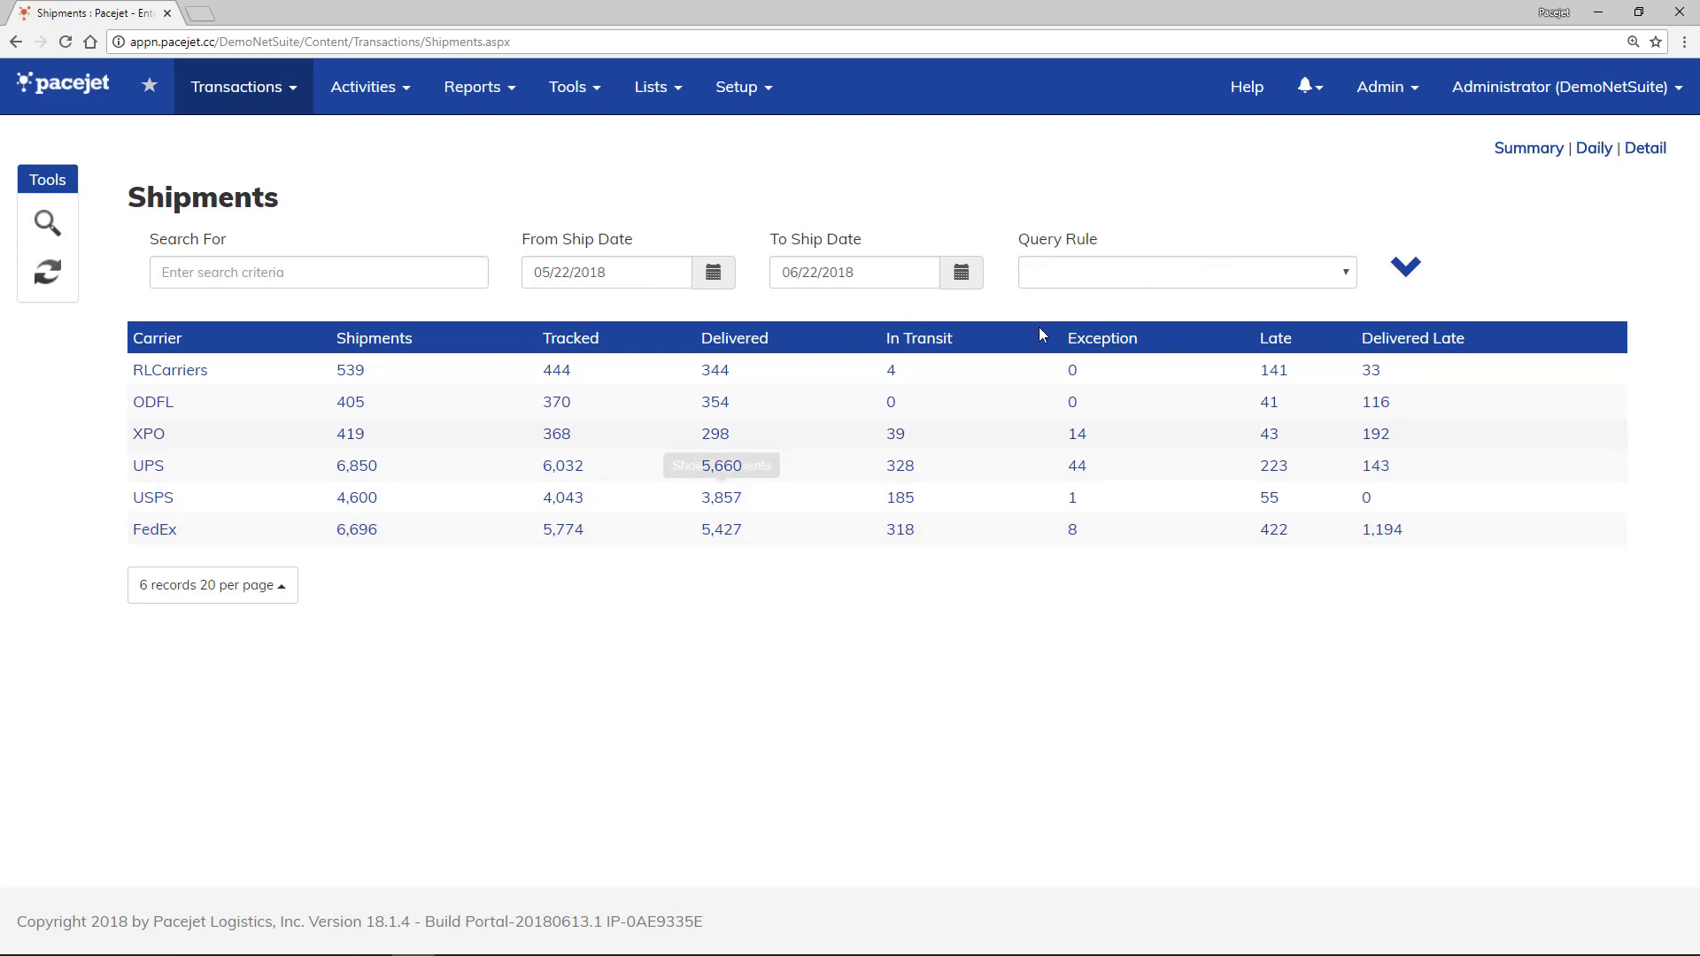
click(1405, 268)
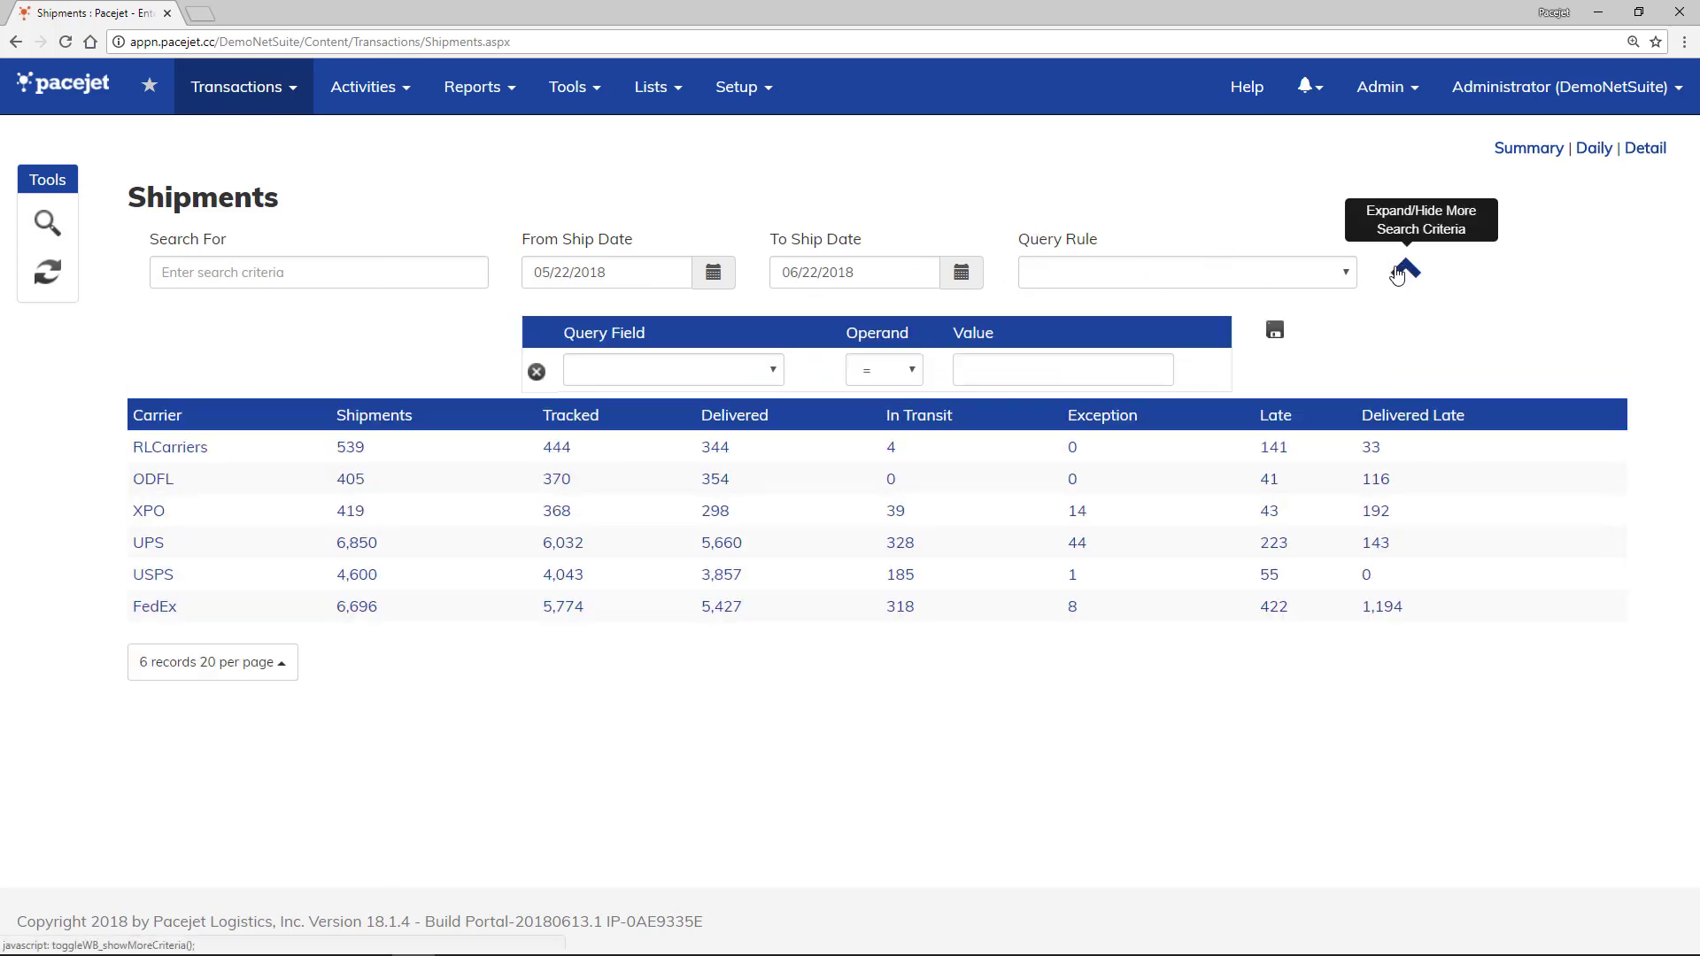
click(1406, 268)
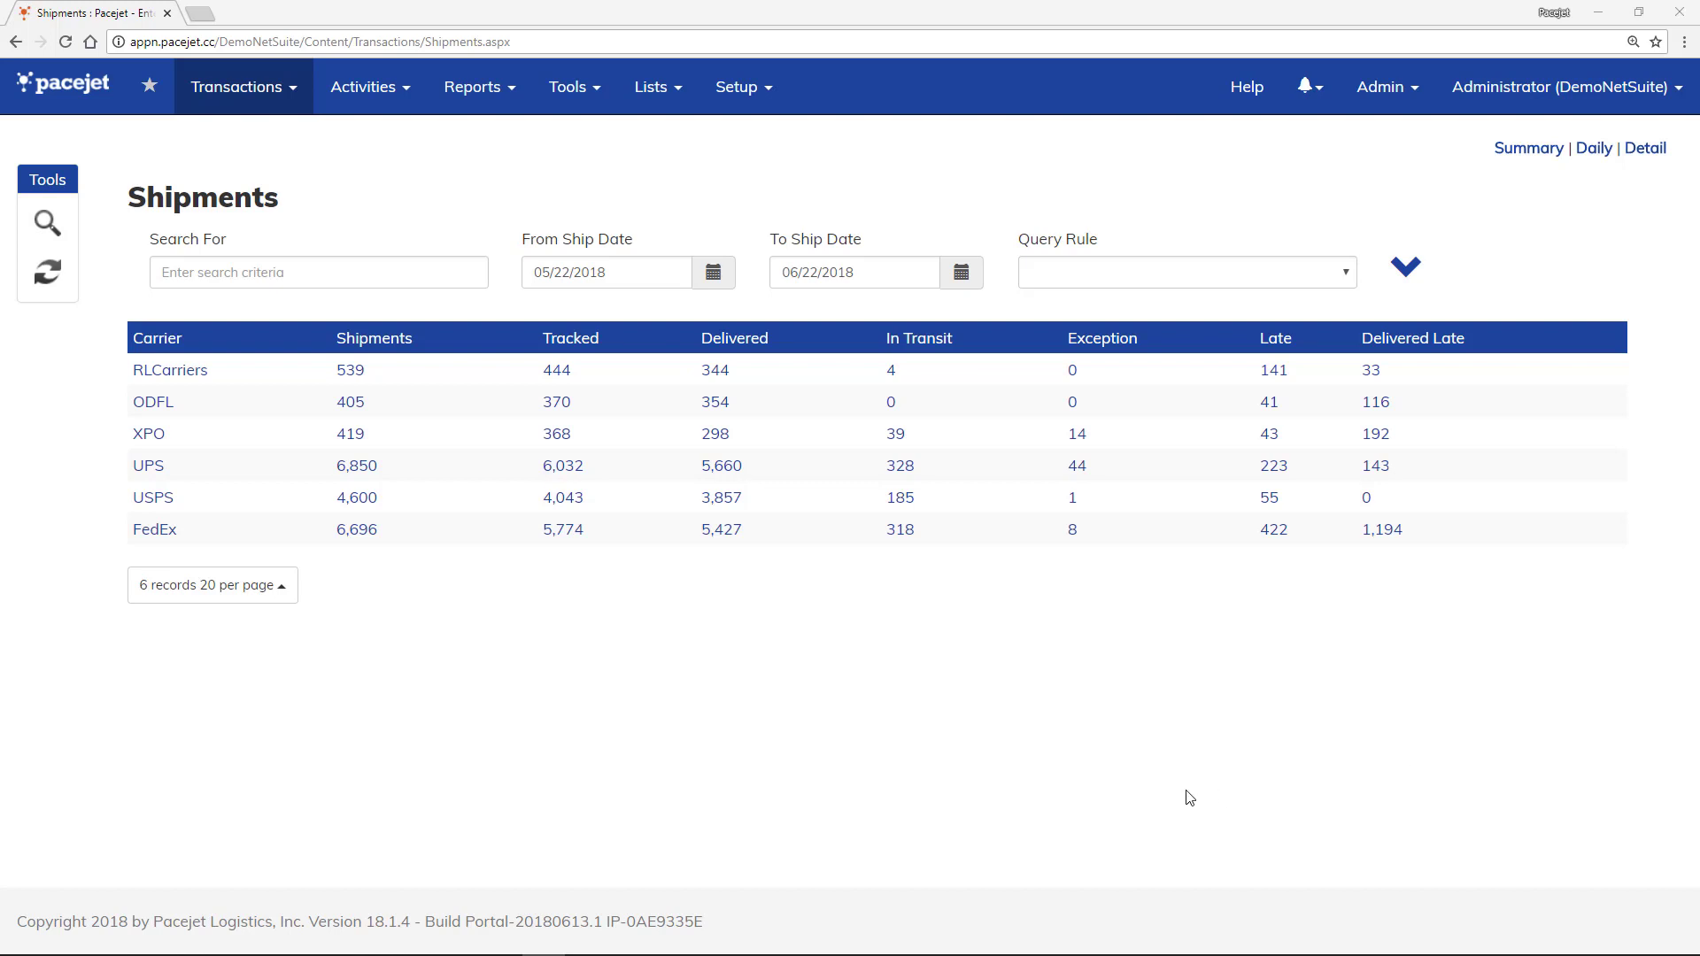
click(1151, 791)
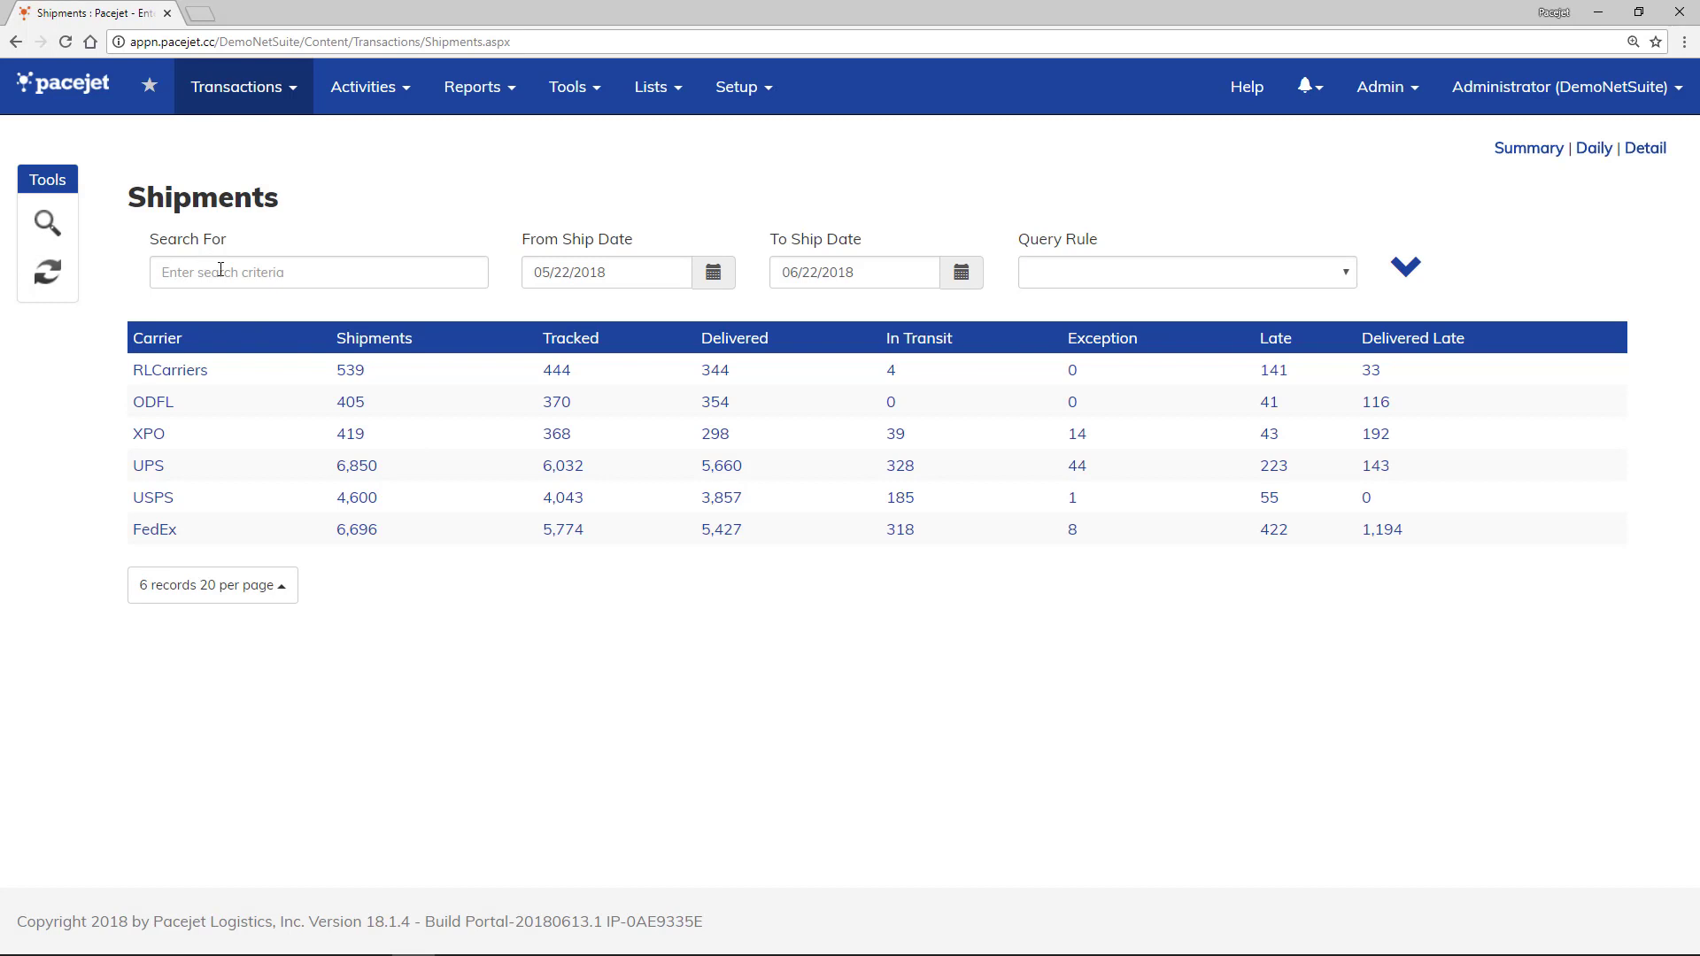
click(221, 269)
click(409, 594)
List the UPS shipments that were delivered late and review the ship status history of the first delivery order.
click(1384, 471)
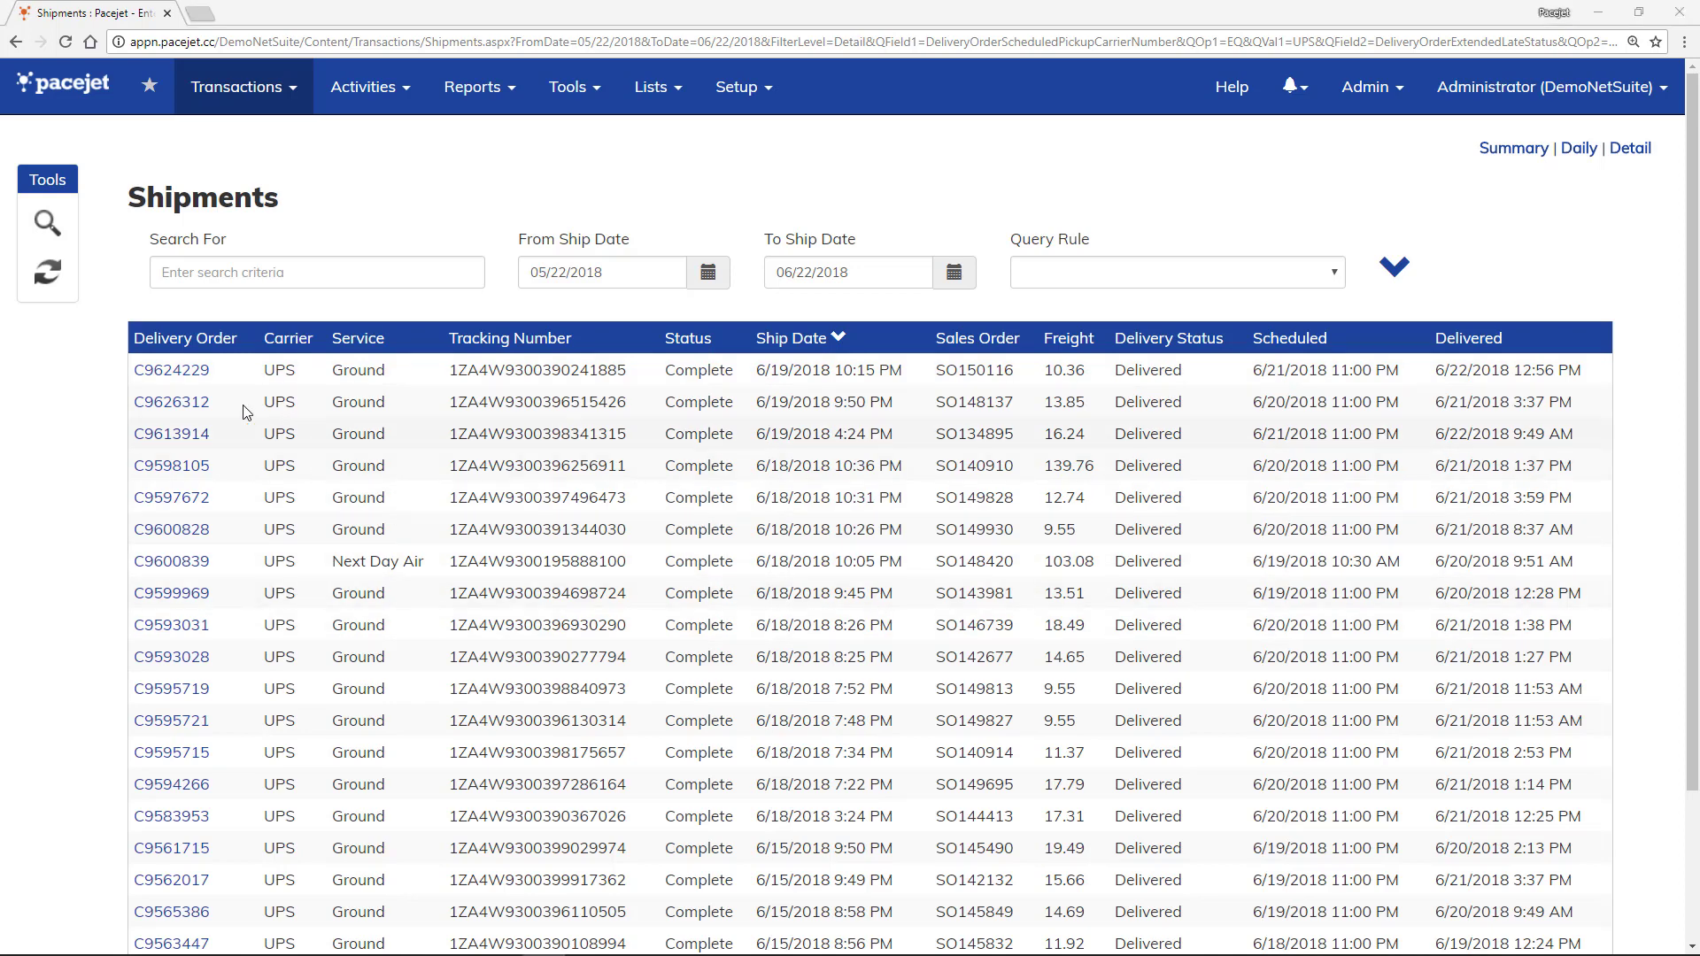
click(185, 372)
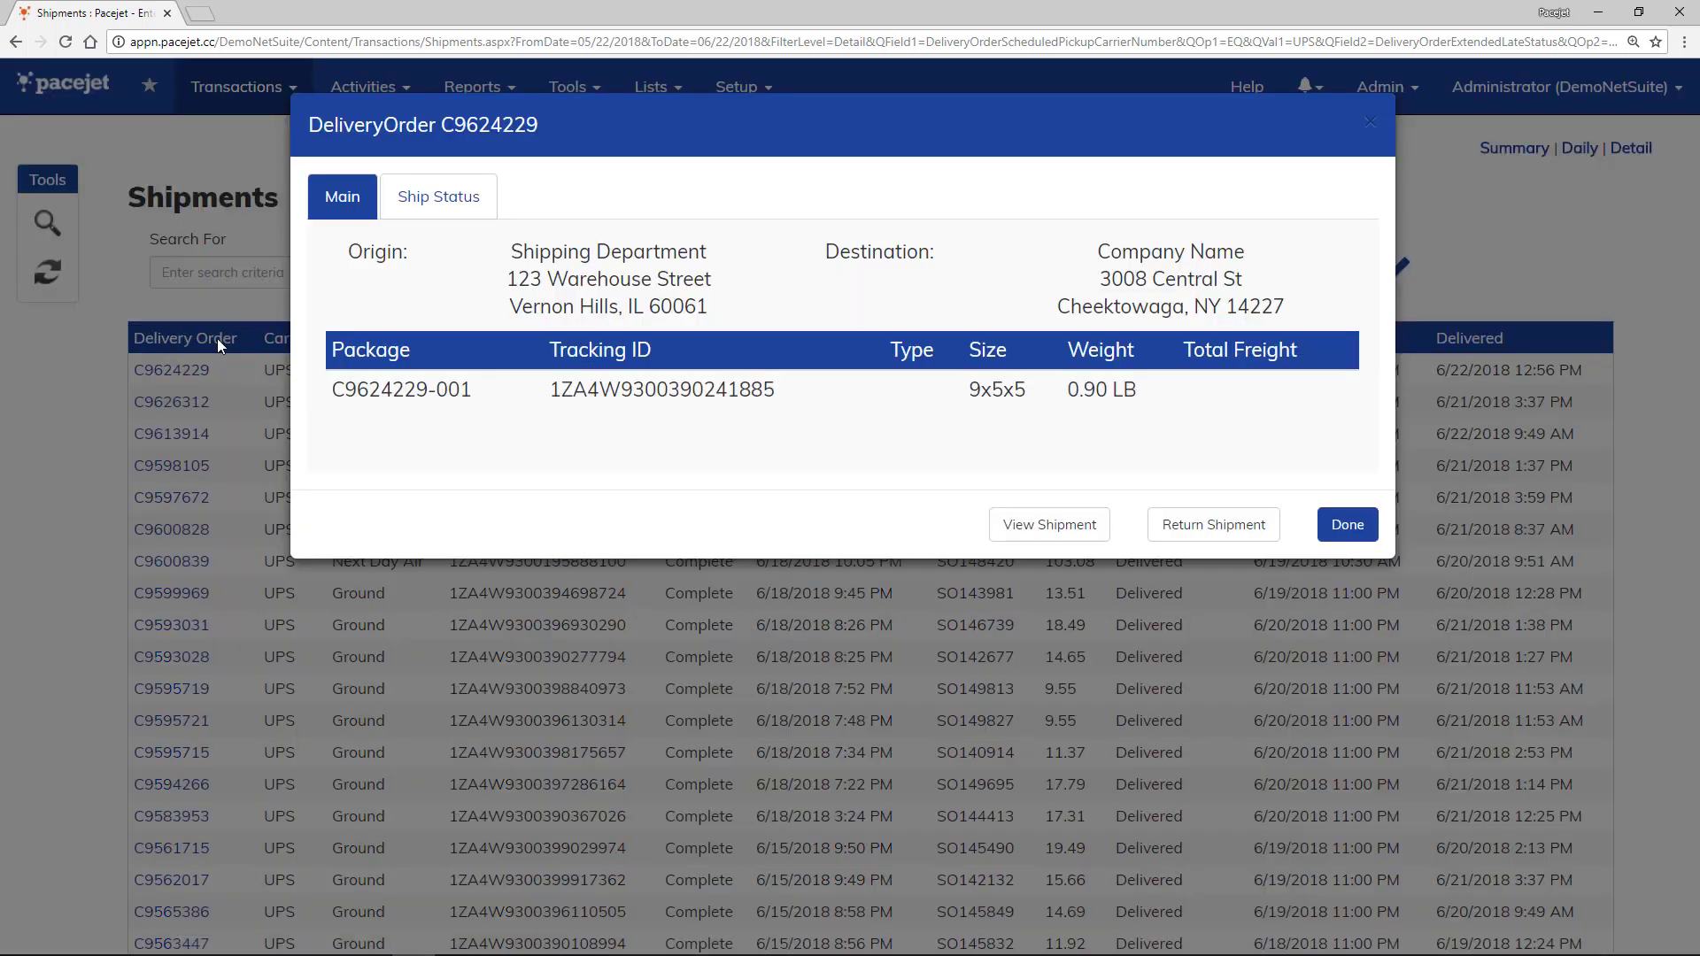
click(447, 202)
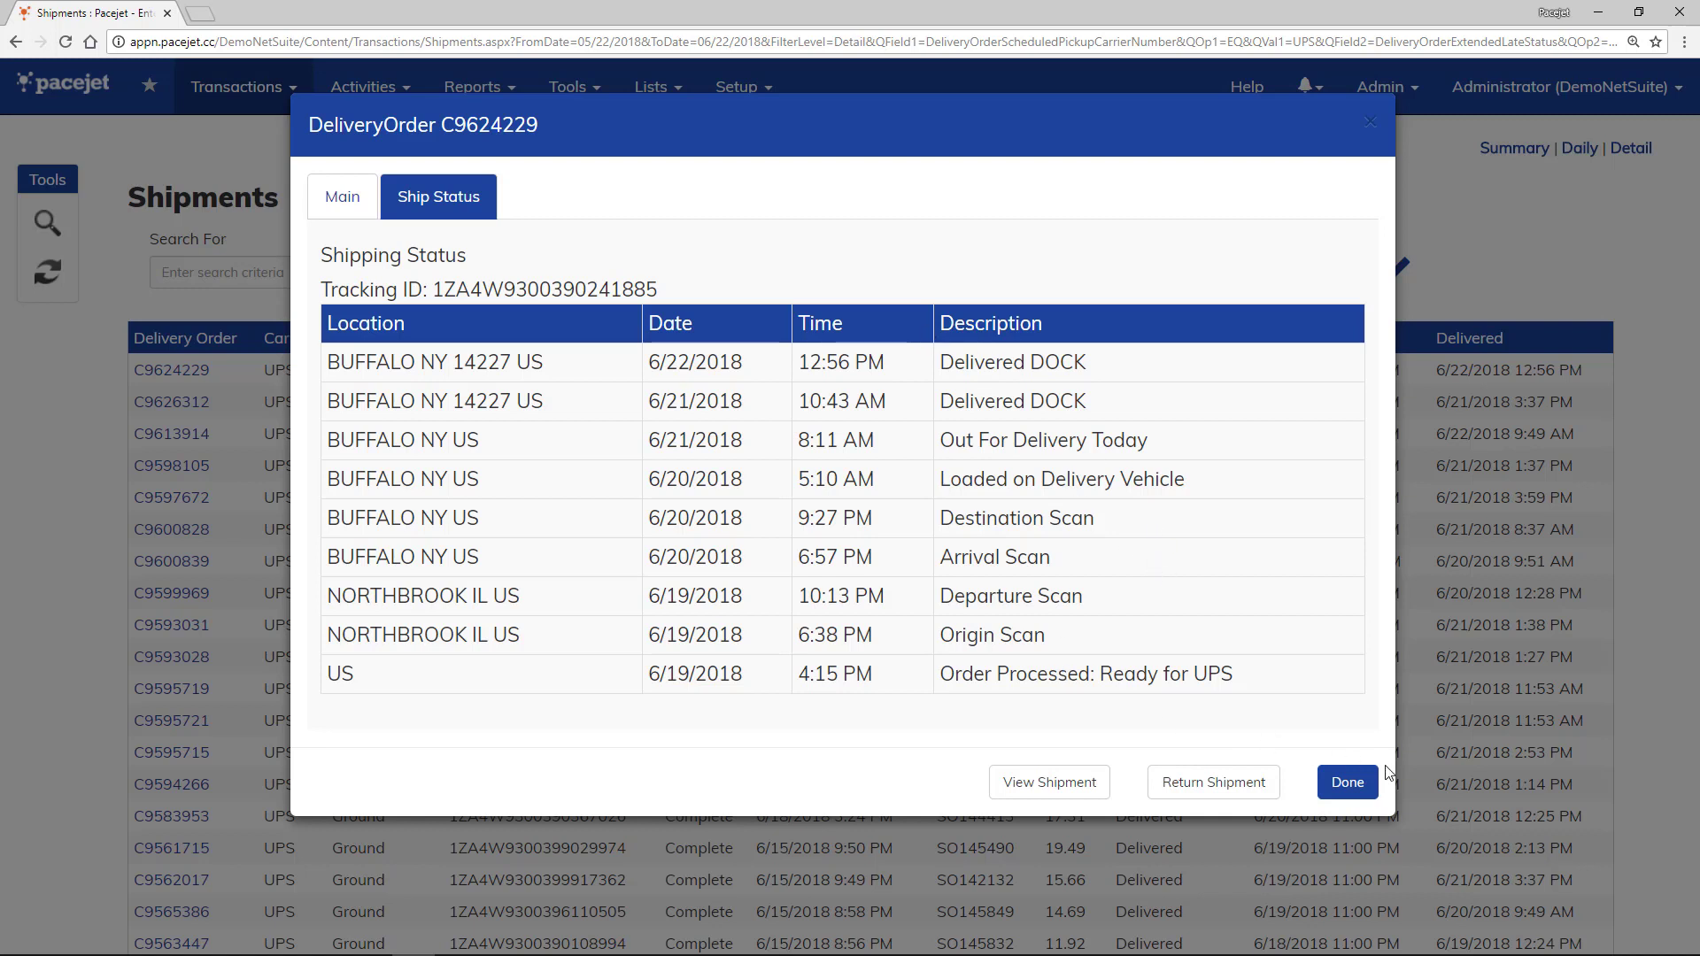
click(1363, 792)
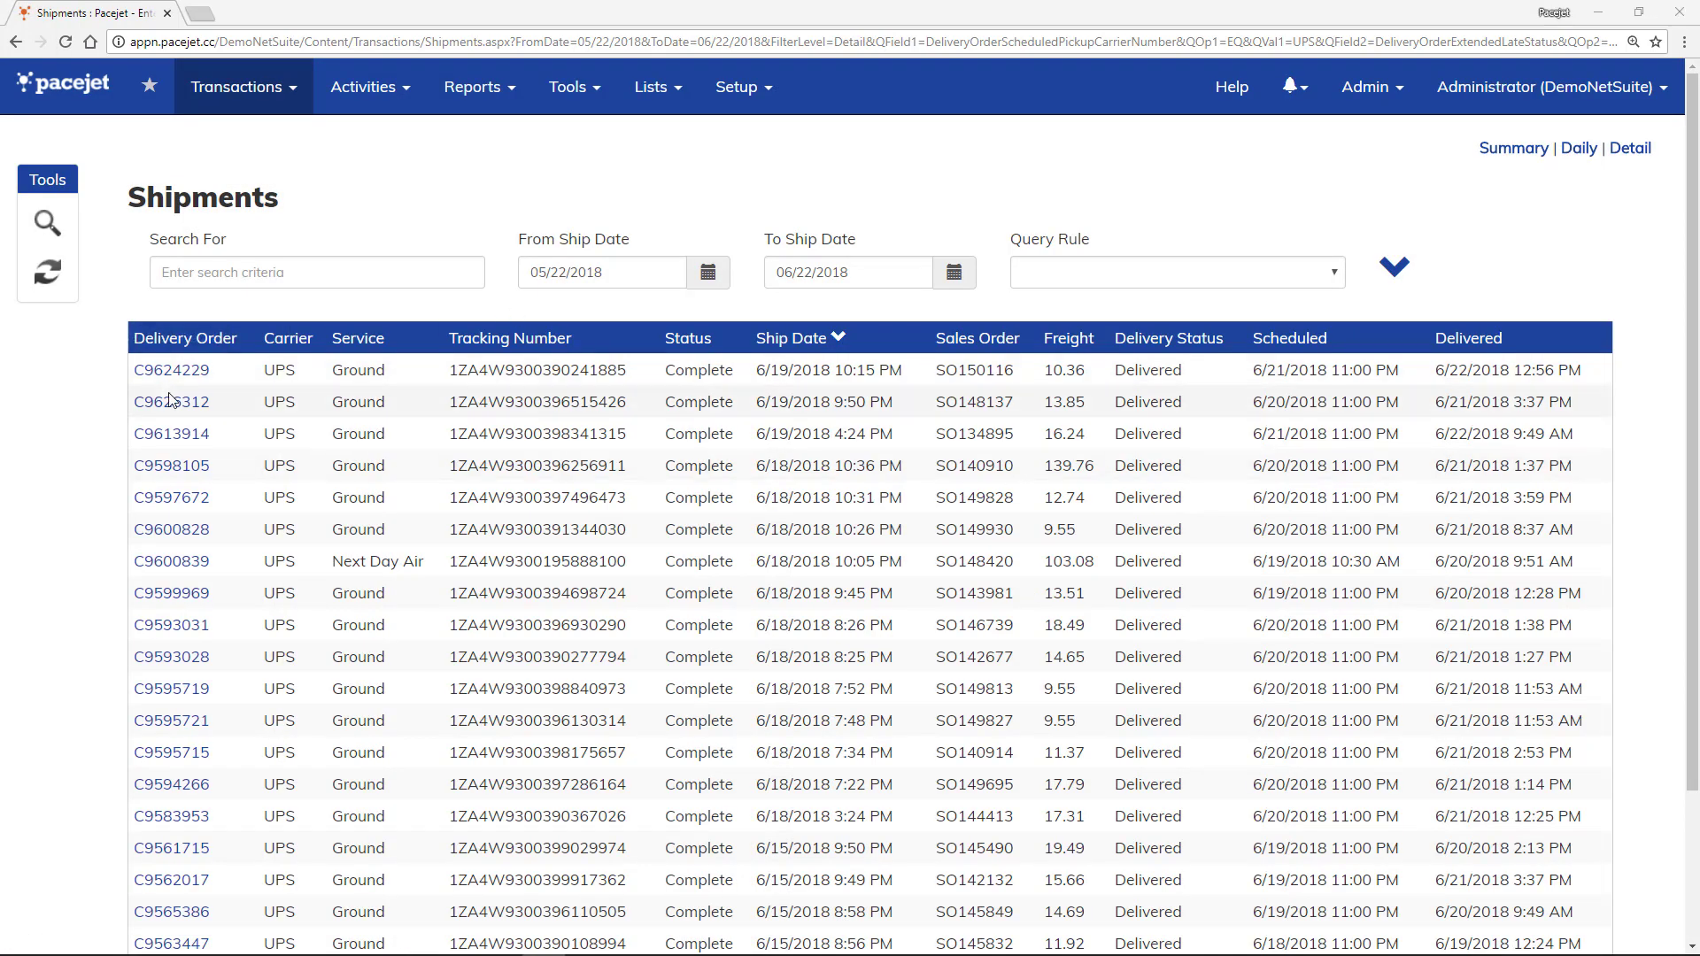
Compare the second late UPS order's scheduled and delivered dates and read its ship status history for the cause of delay.
double_click(1278, 404)
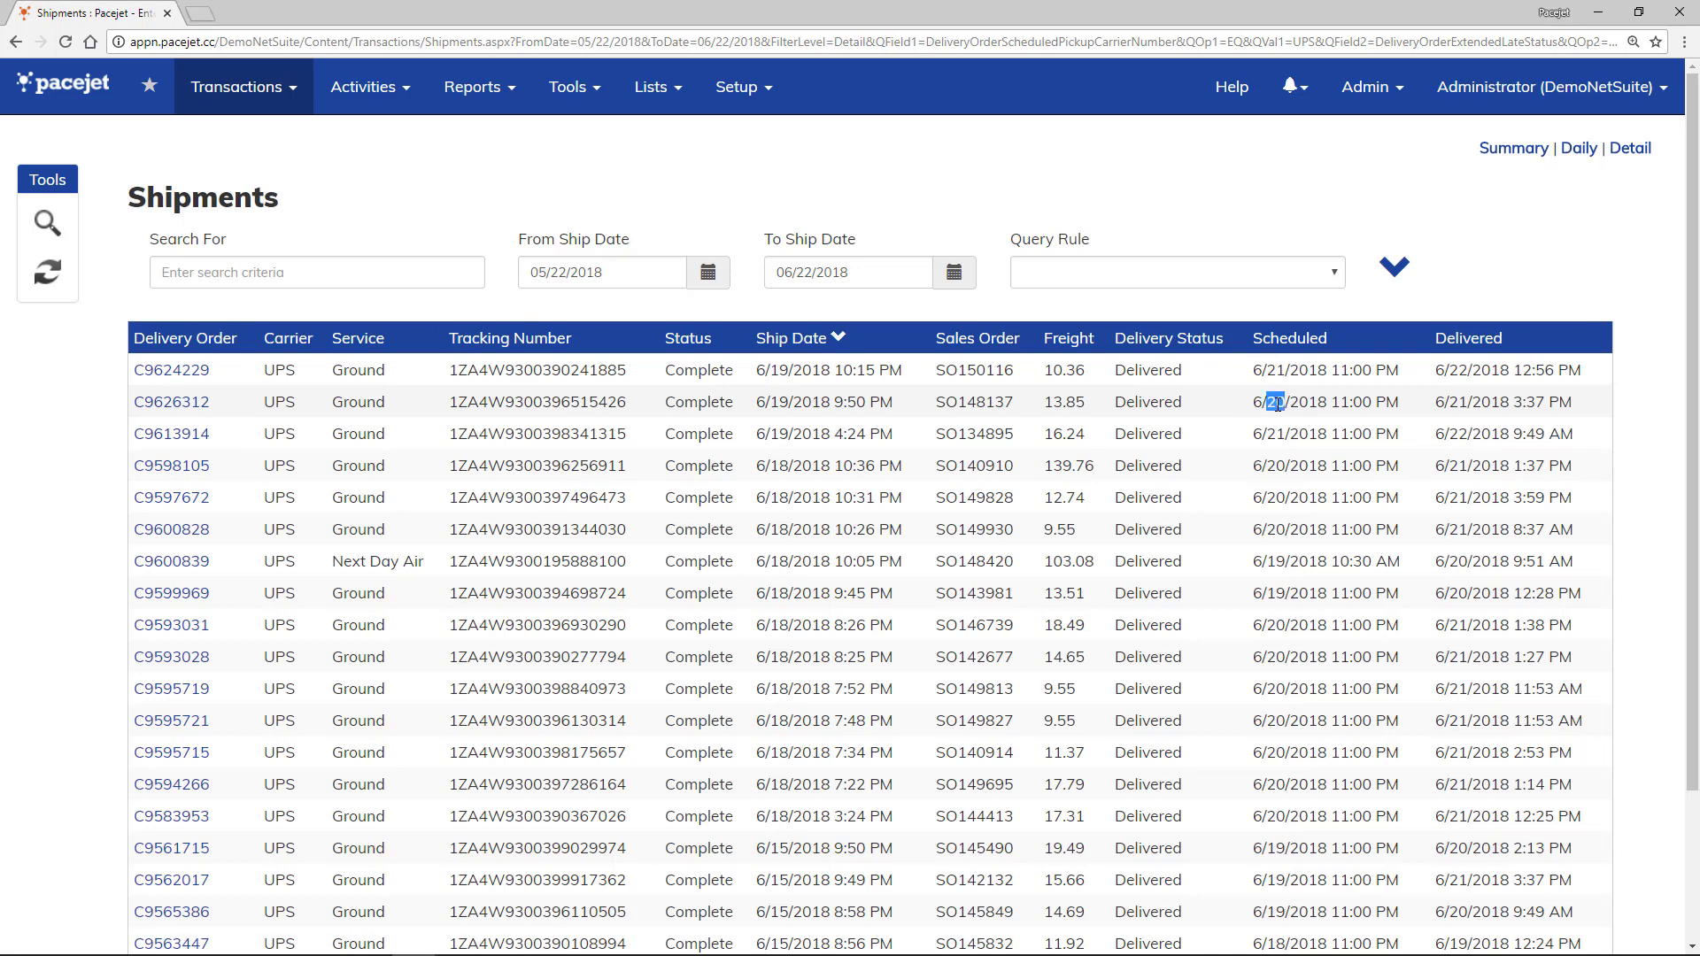
double_click(1458, 403)
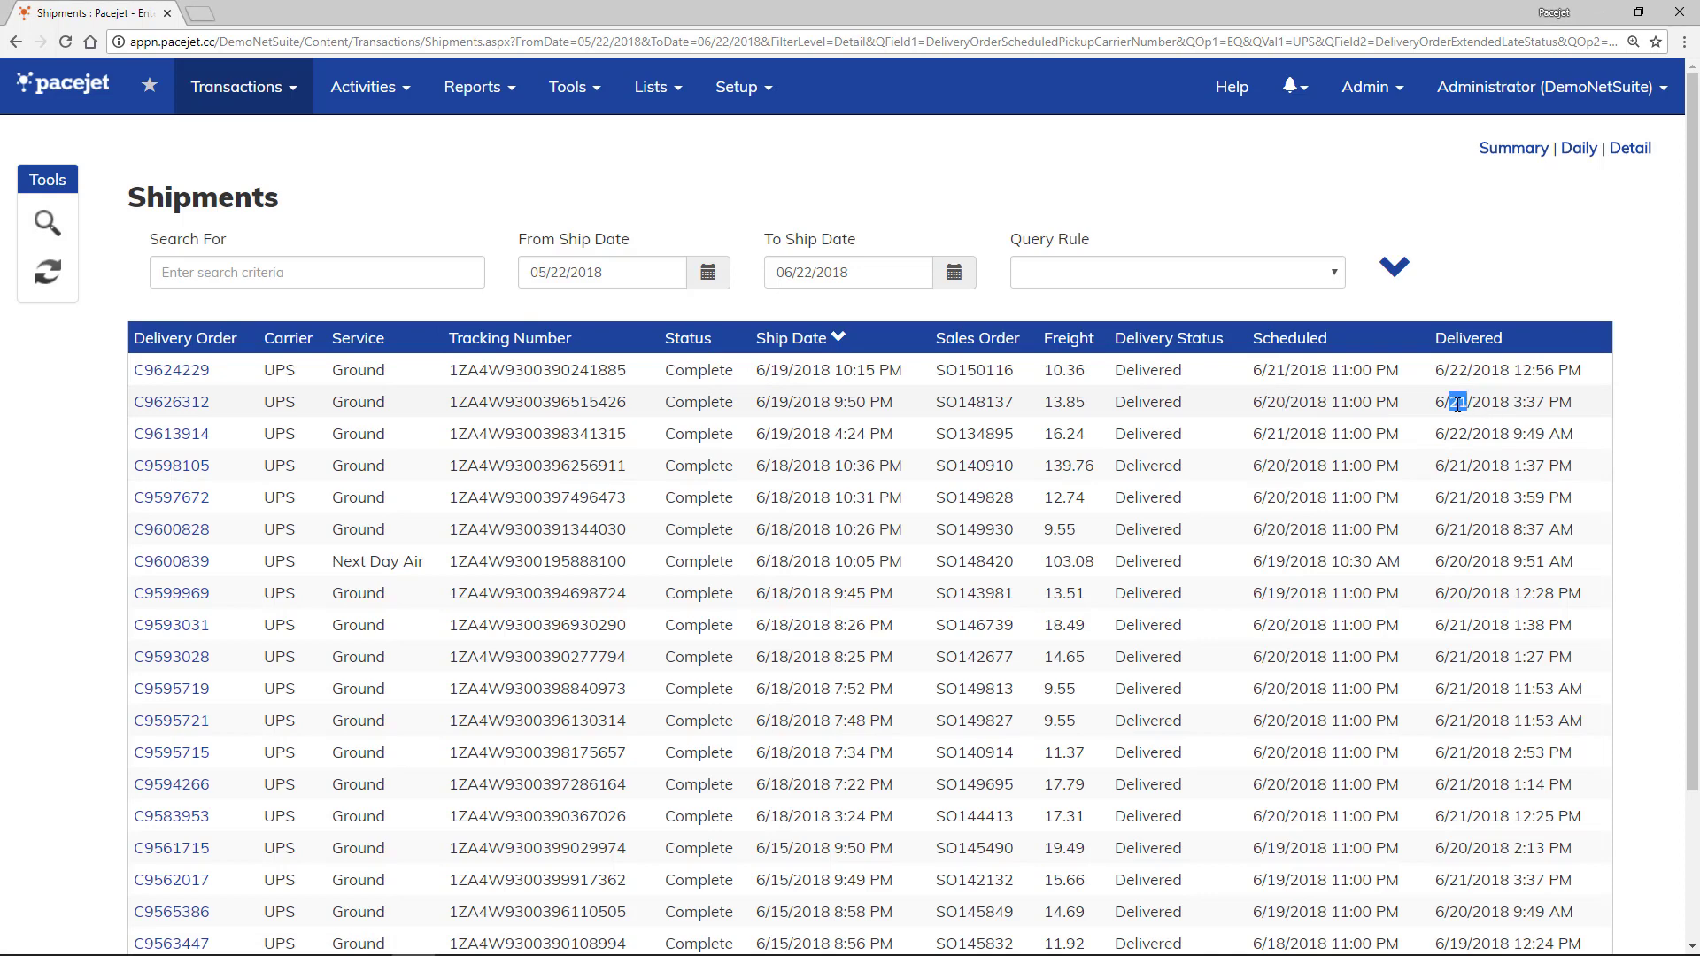
click(170, 403)
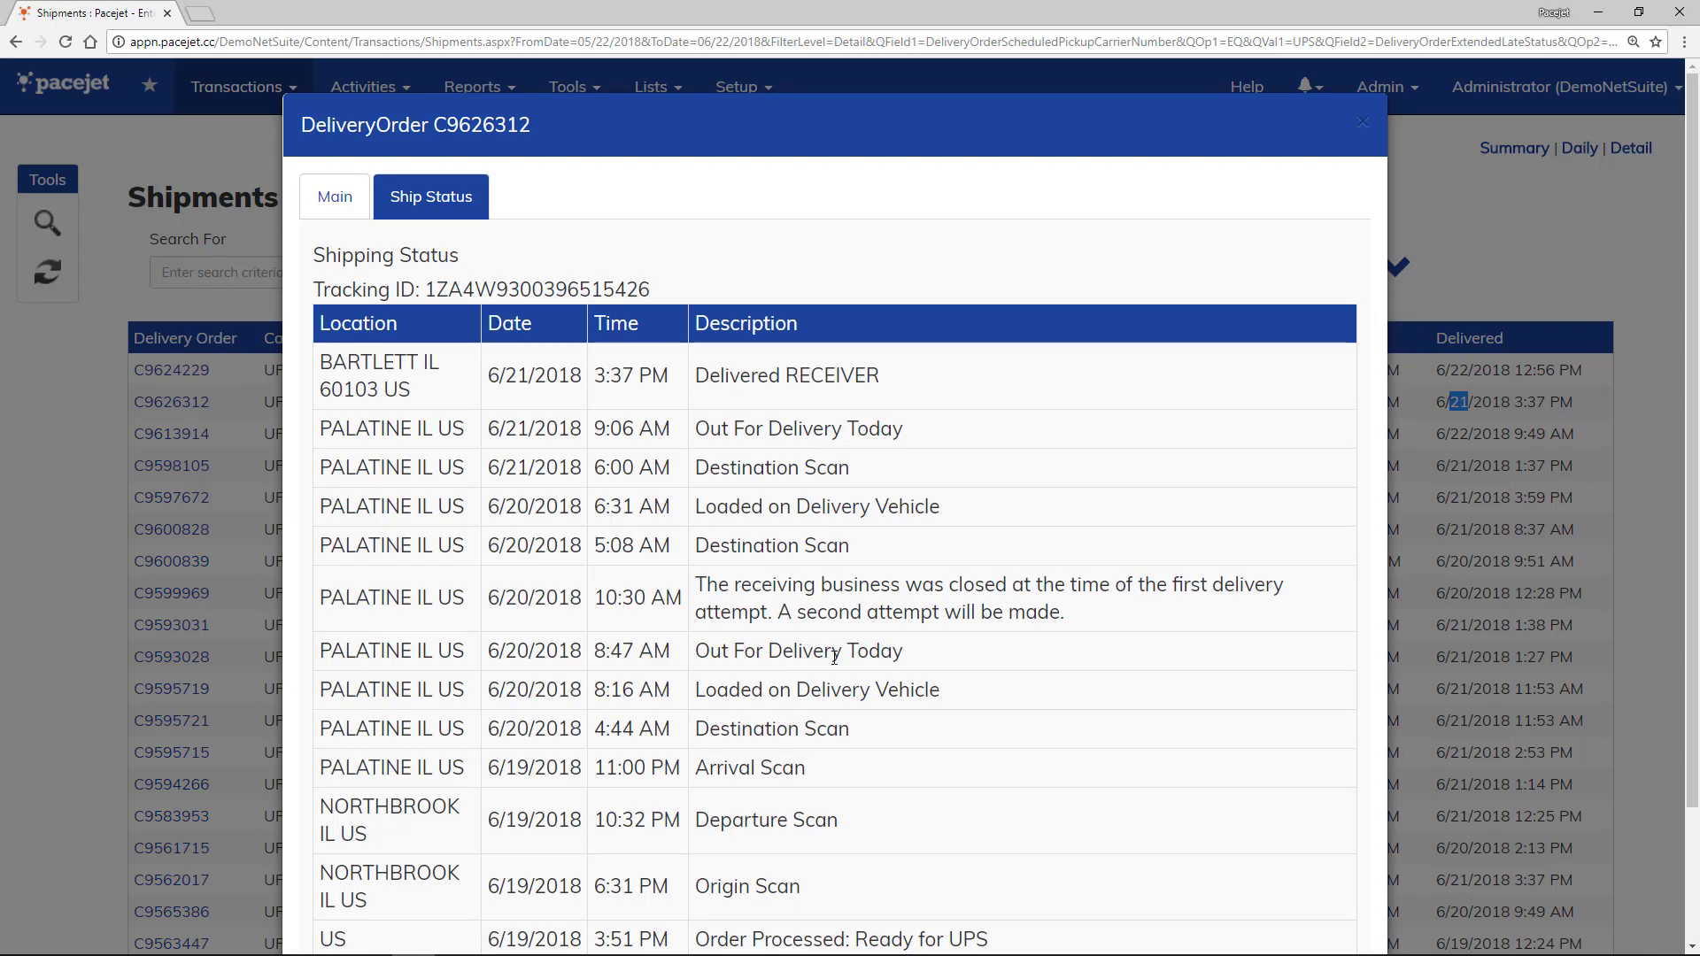
scroll(828, 576, down, 1)
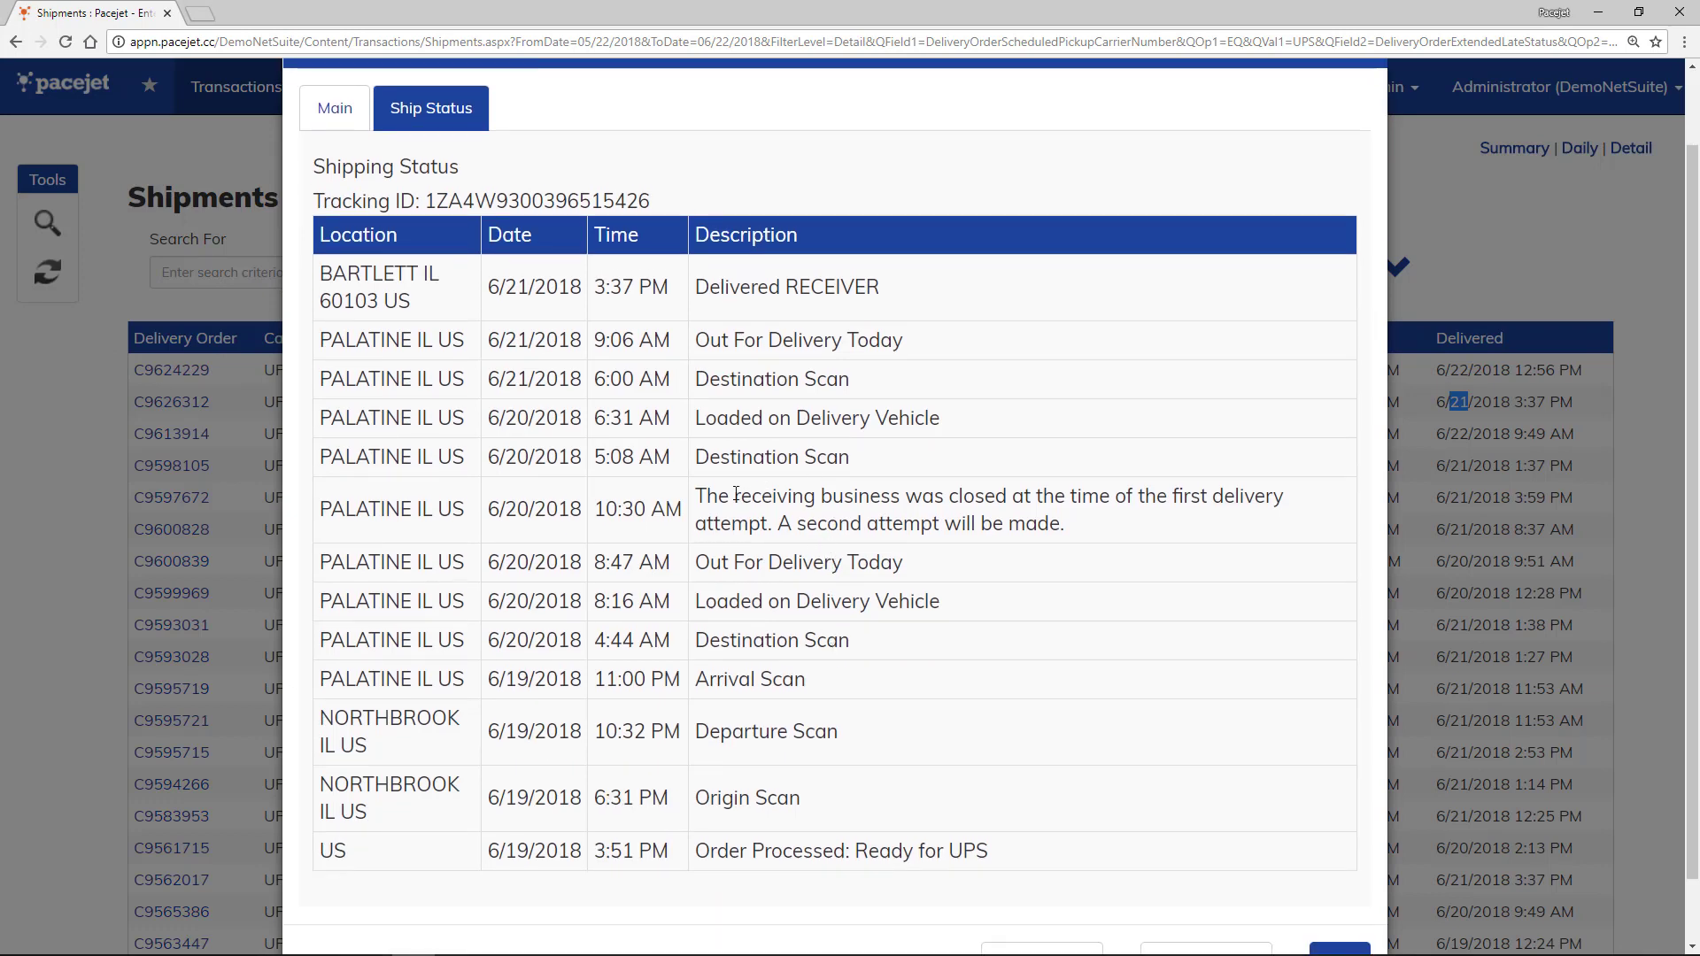
drag(735, 497, 1017, 501)
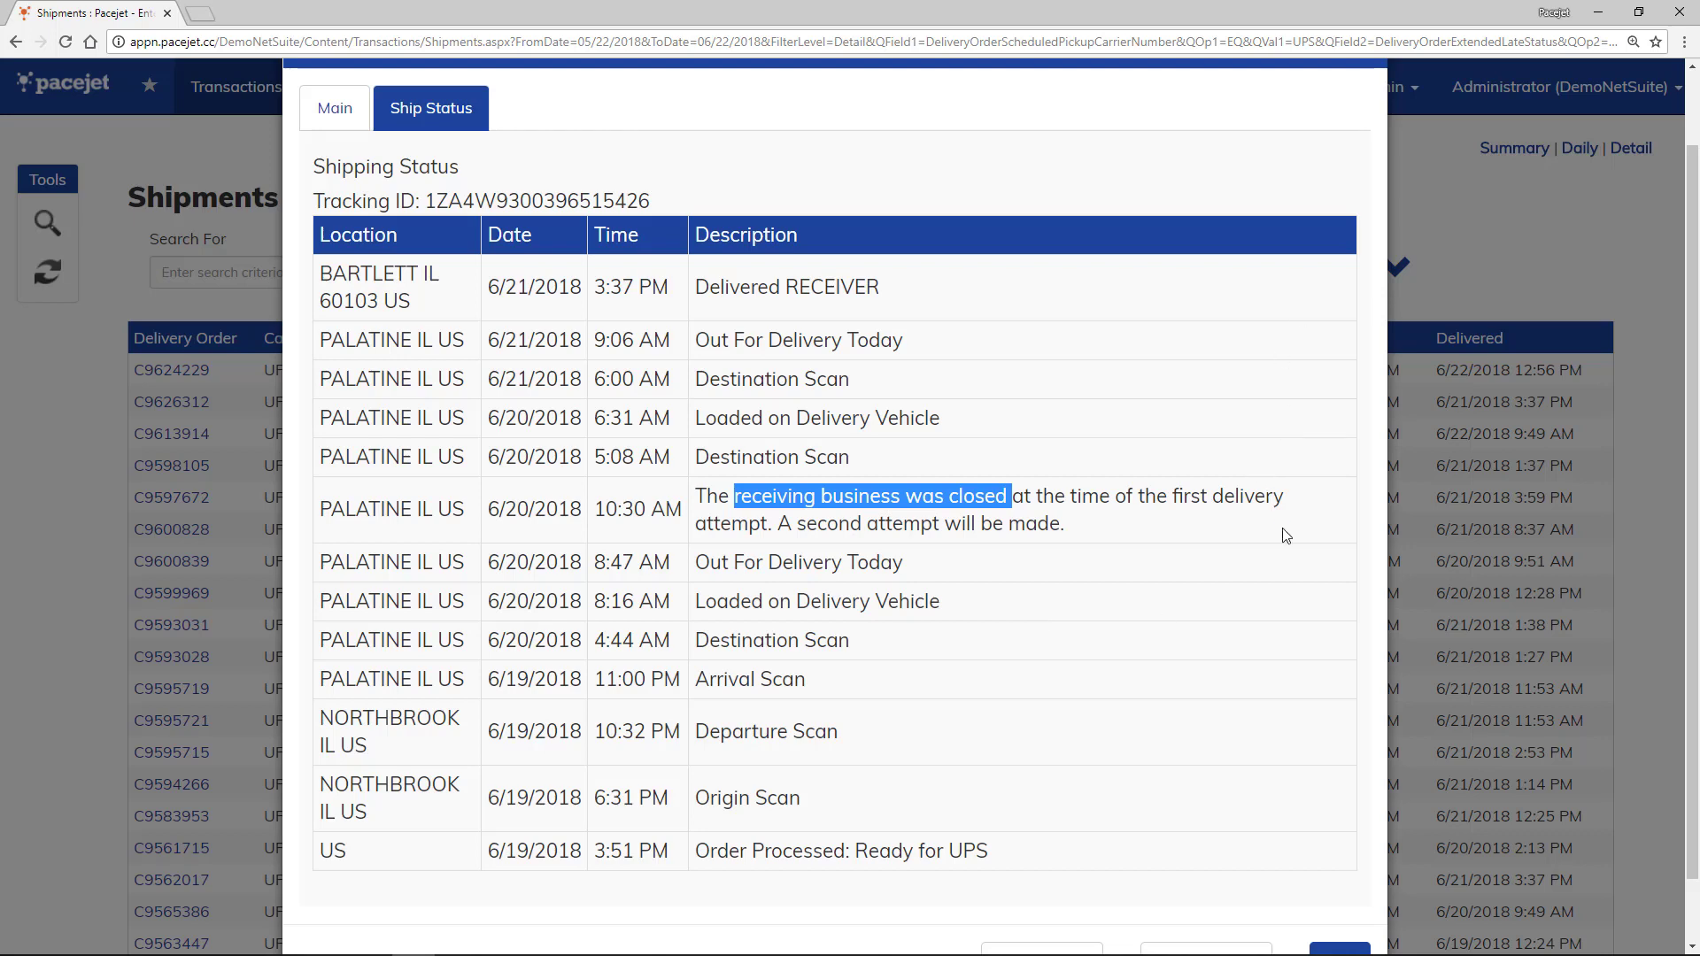
scroll(1283, 528, down, 2)
click(1342, 890)
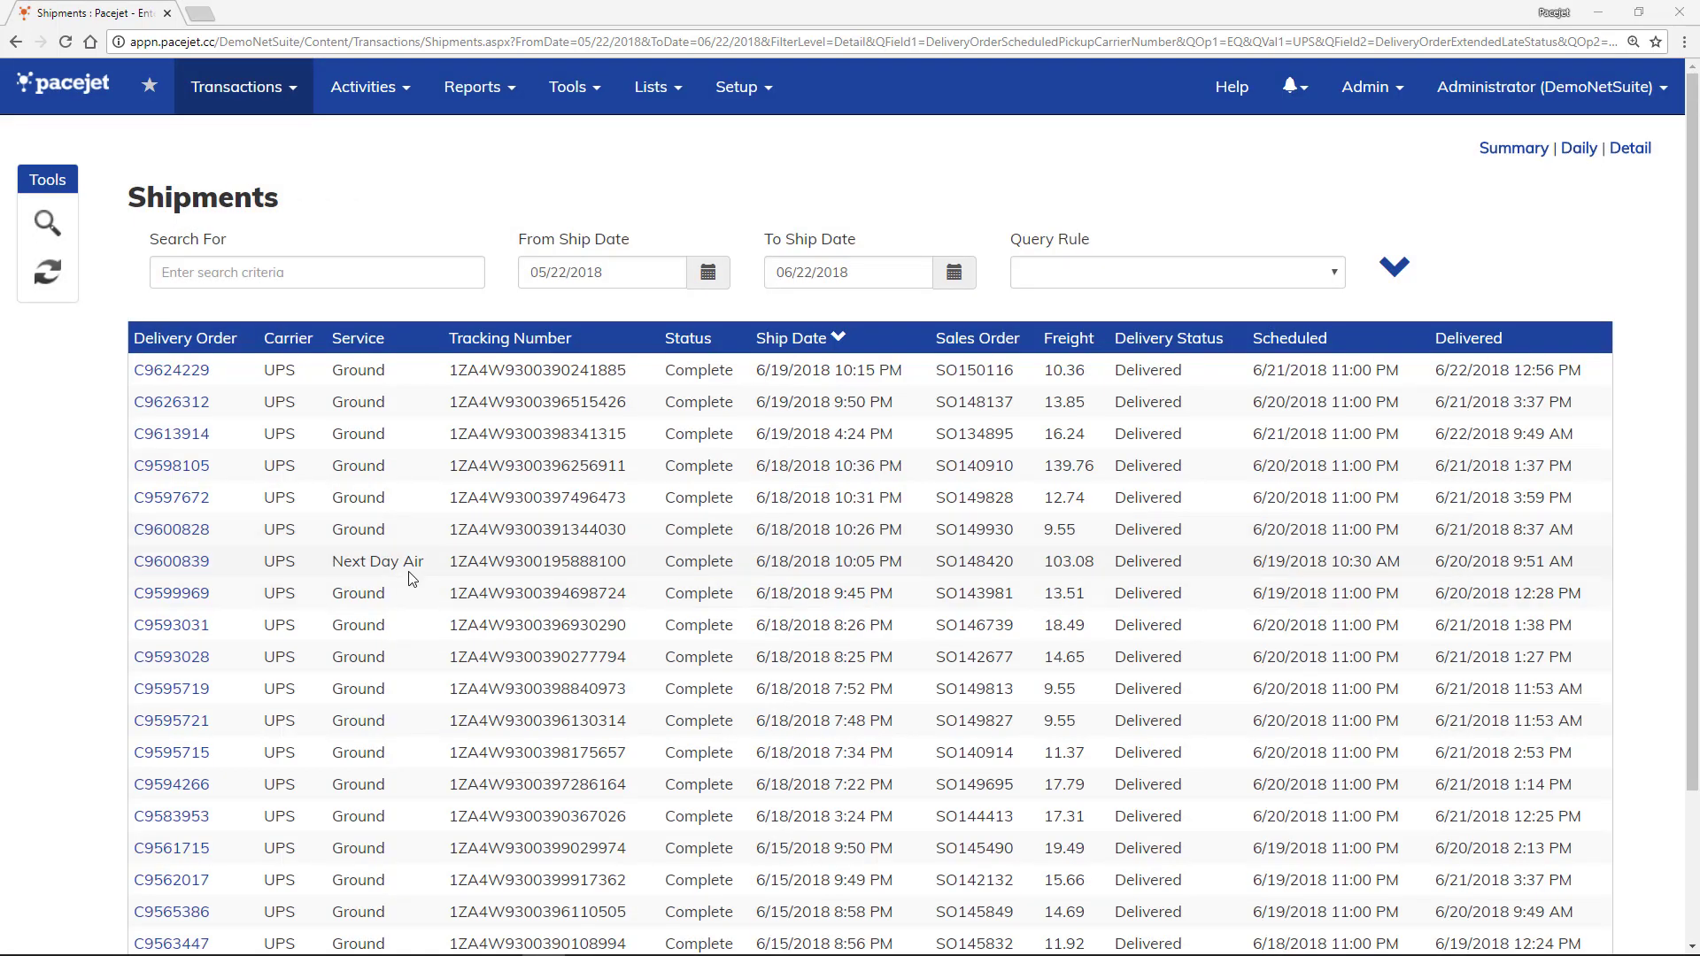
Examine the ship status history of the late UPS Next Day Air delivery order for the cause of delay.
click(198, 573)
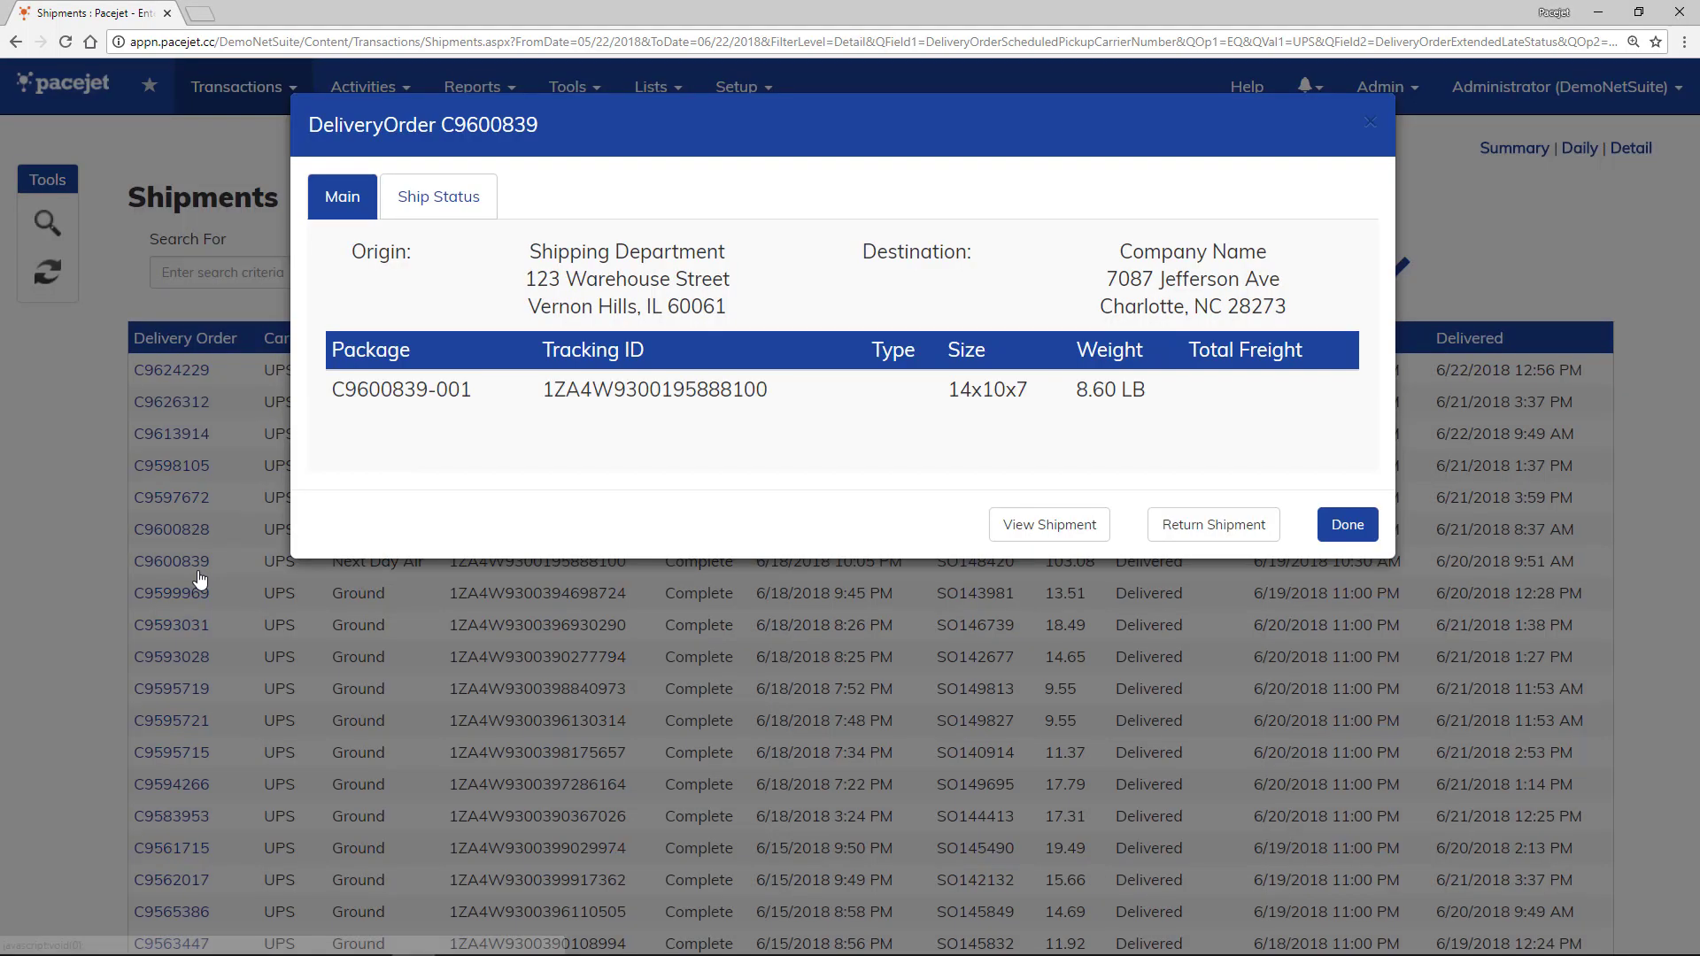
click(462, 212)
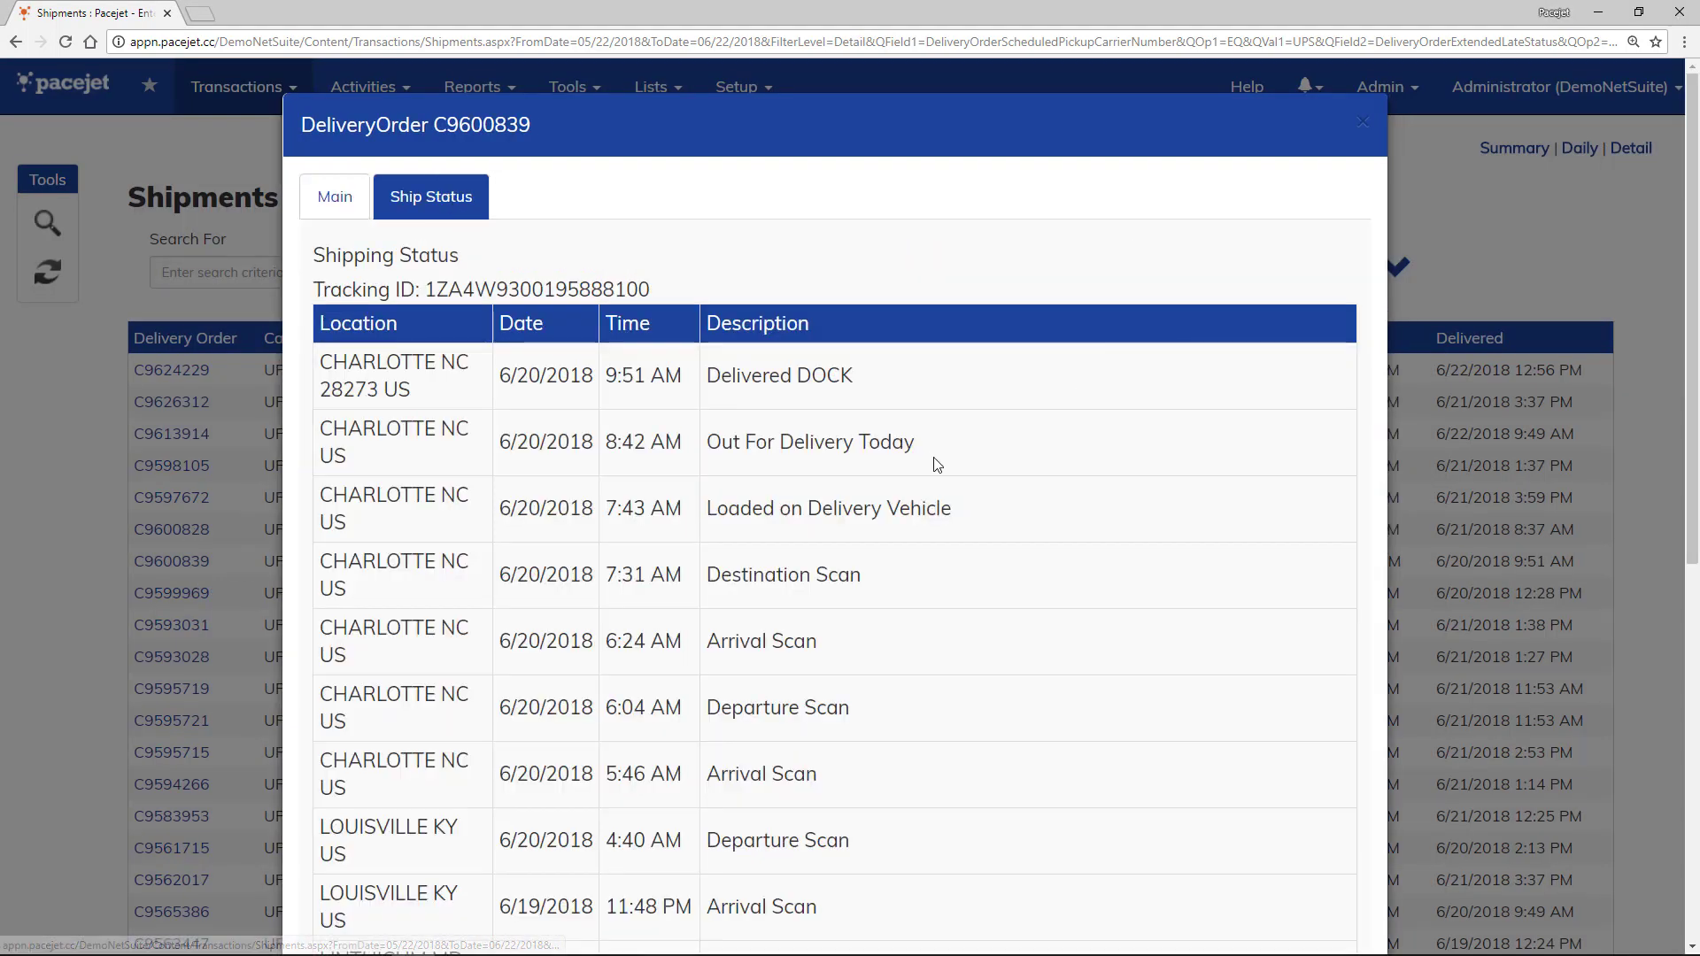
scroll(933, 464, down, 7)
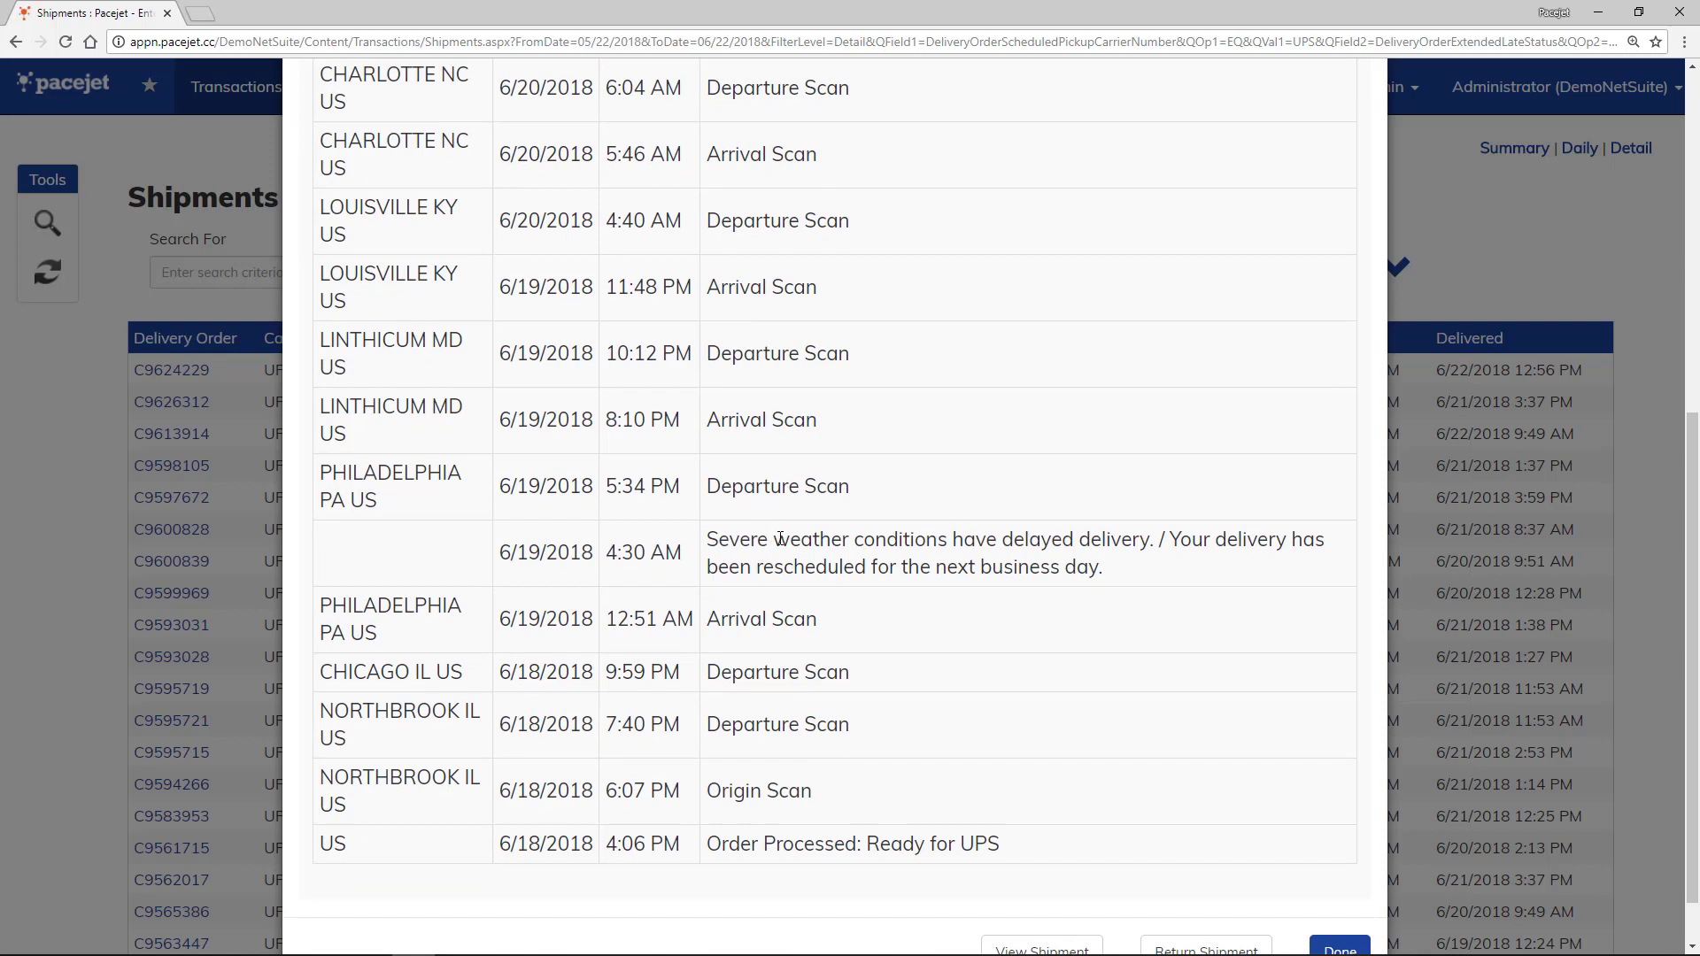
drag(773, 539, 948, 538)
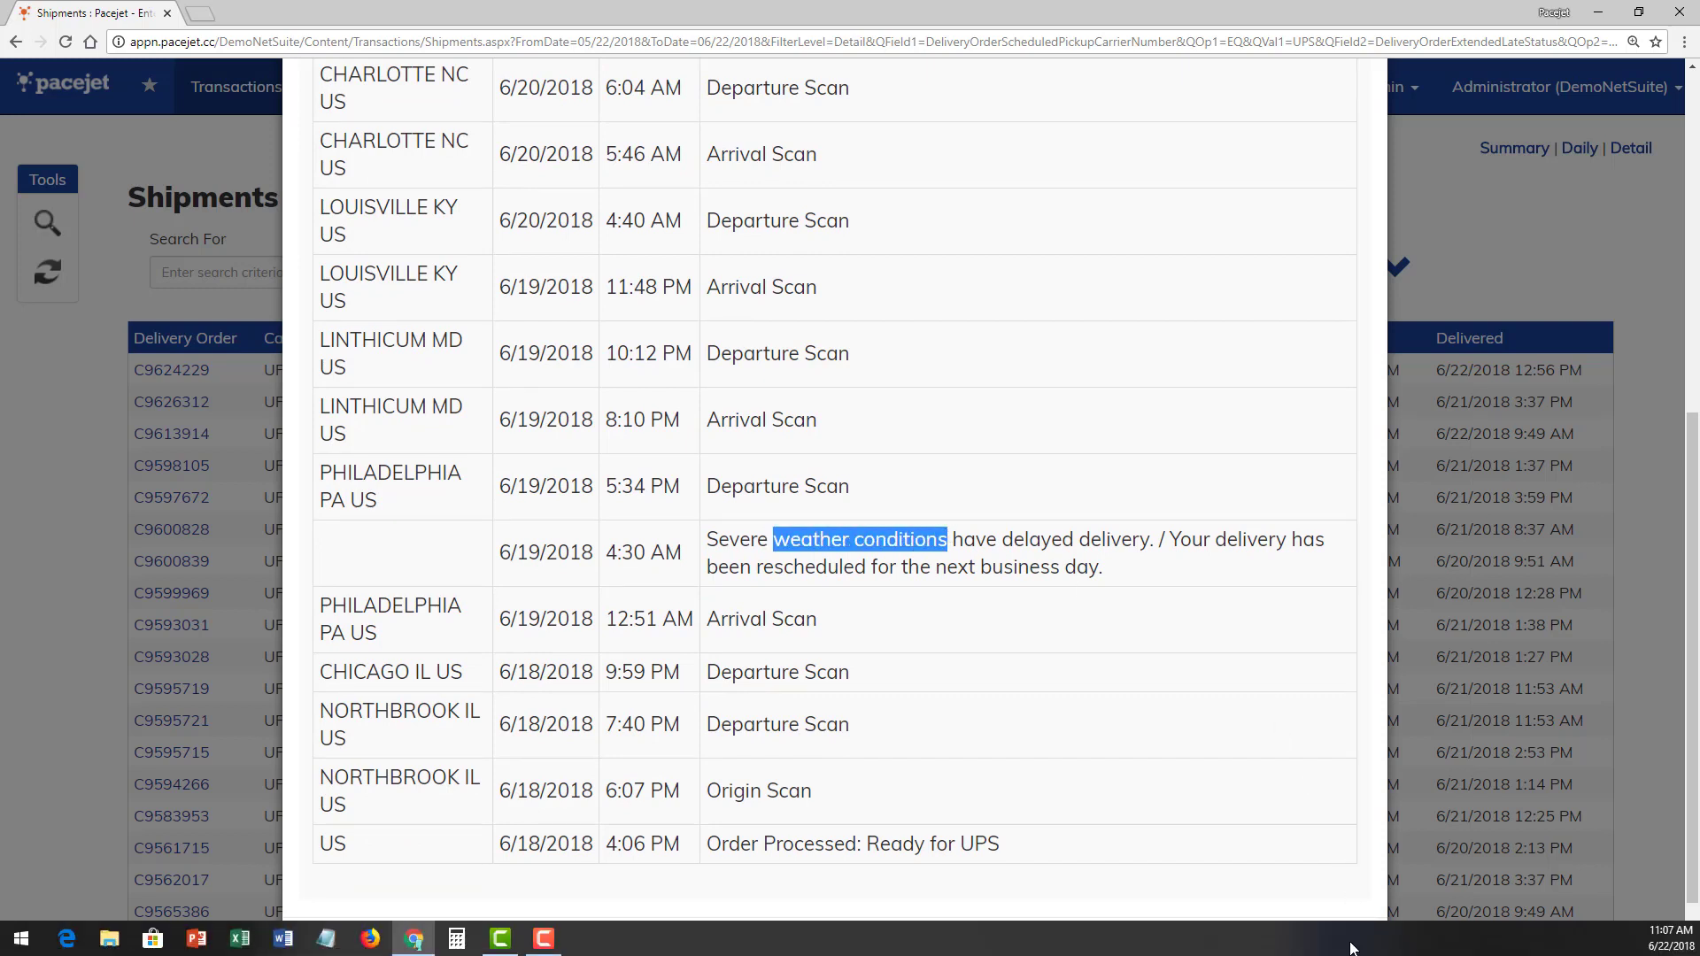
click(1344, 944)
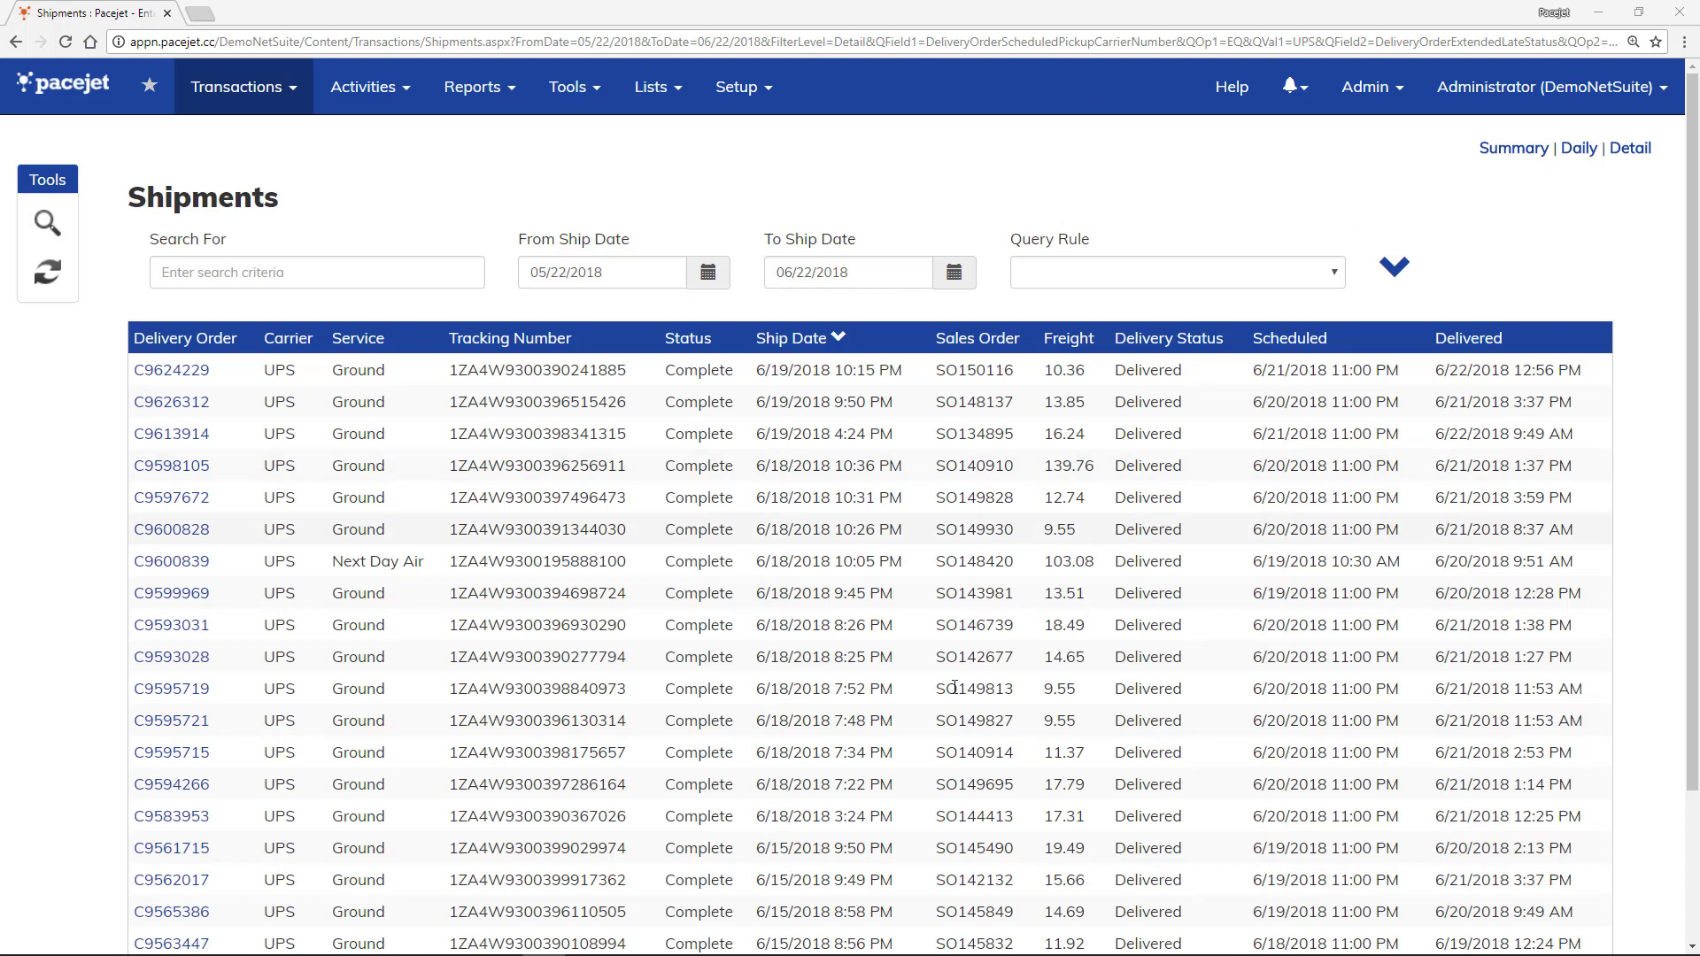
Check the query criteria behind the late UPS list, clear them and return to the carrier summary.
click(1396, 273)
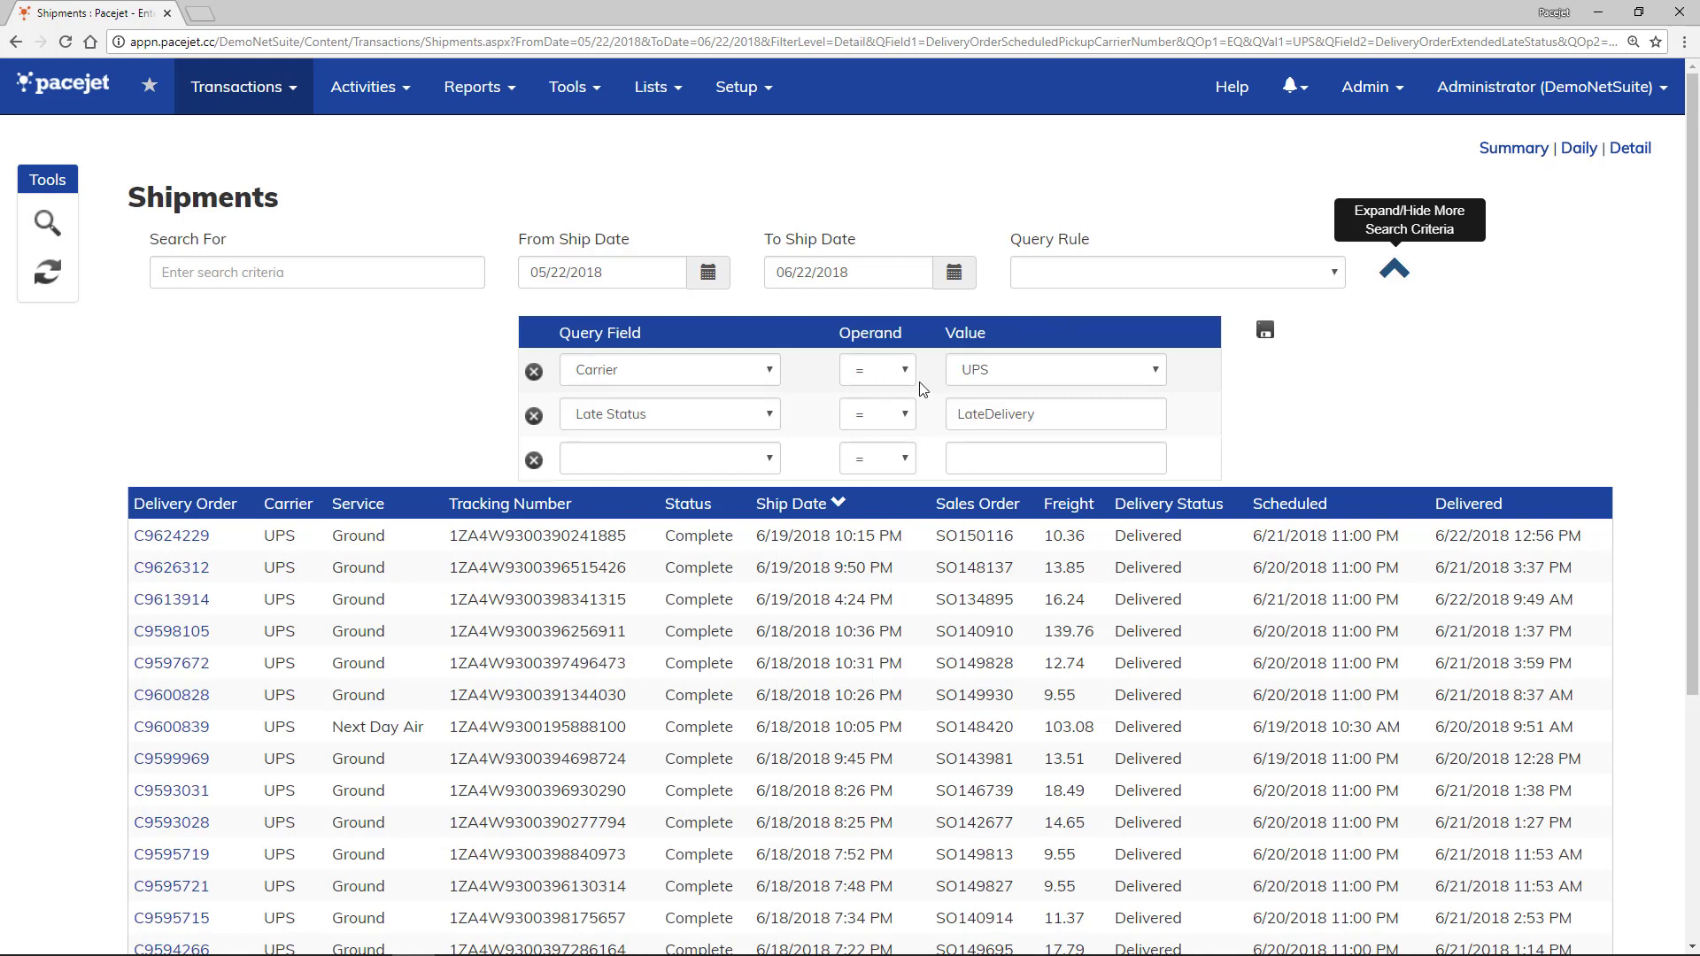
click(48, 280)
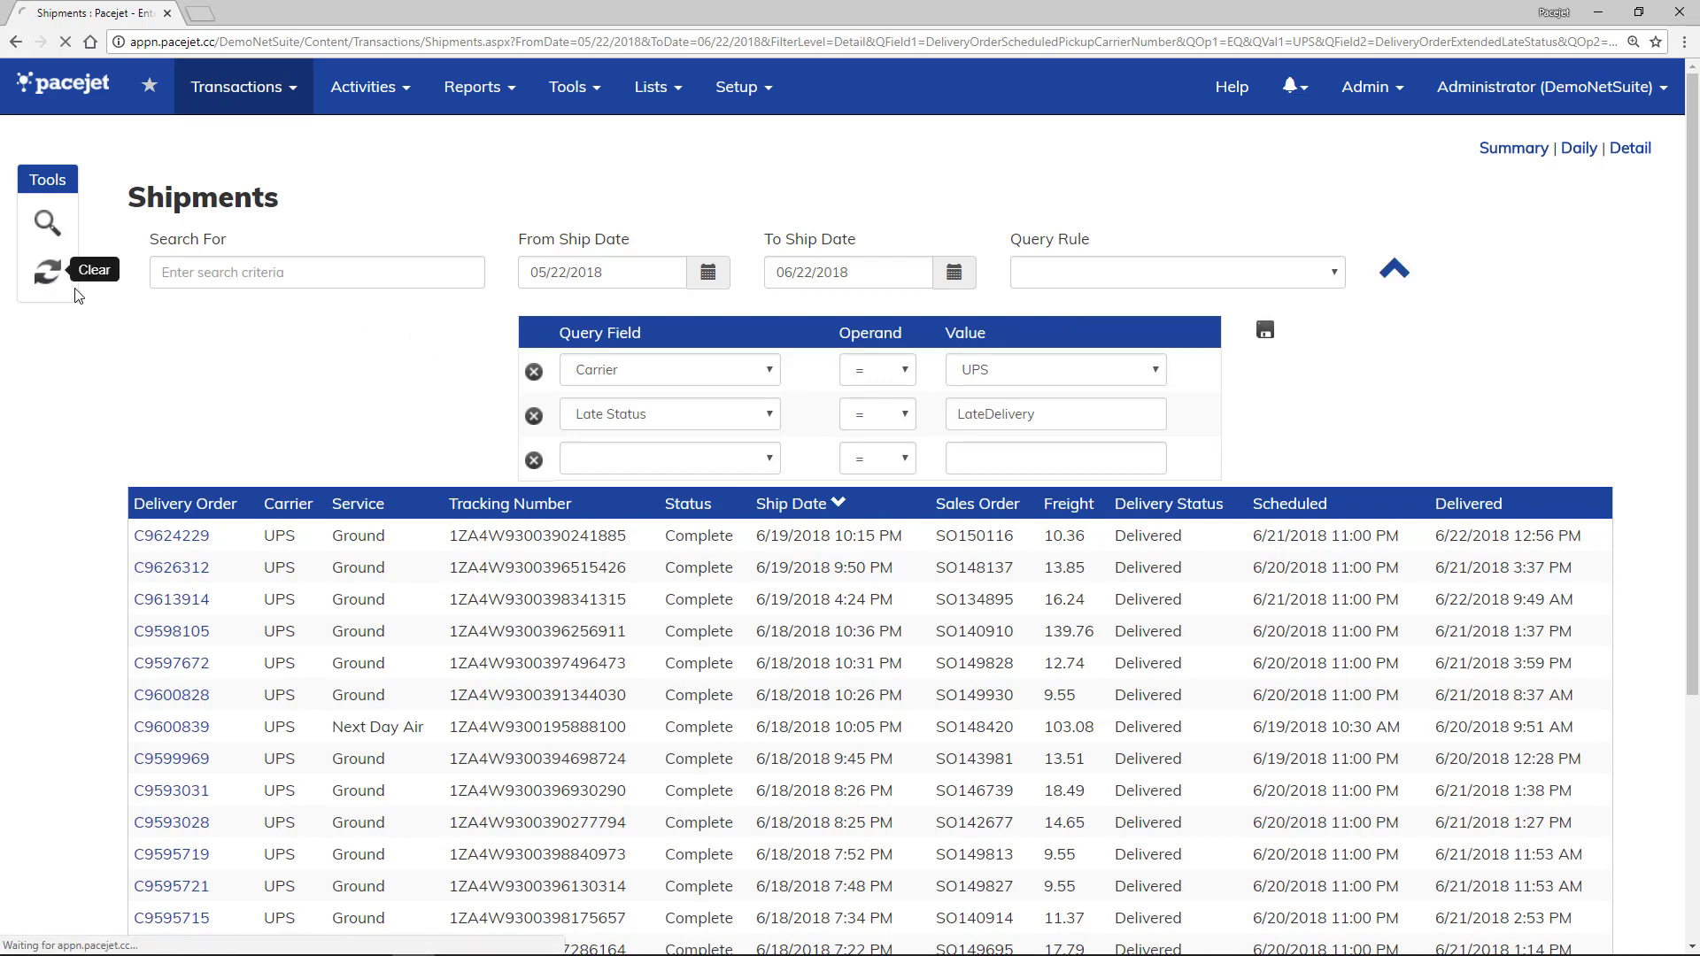
click(1534, 144)
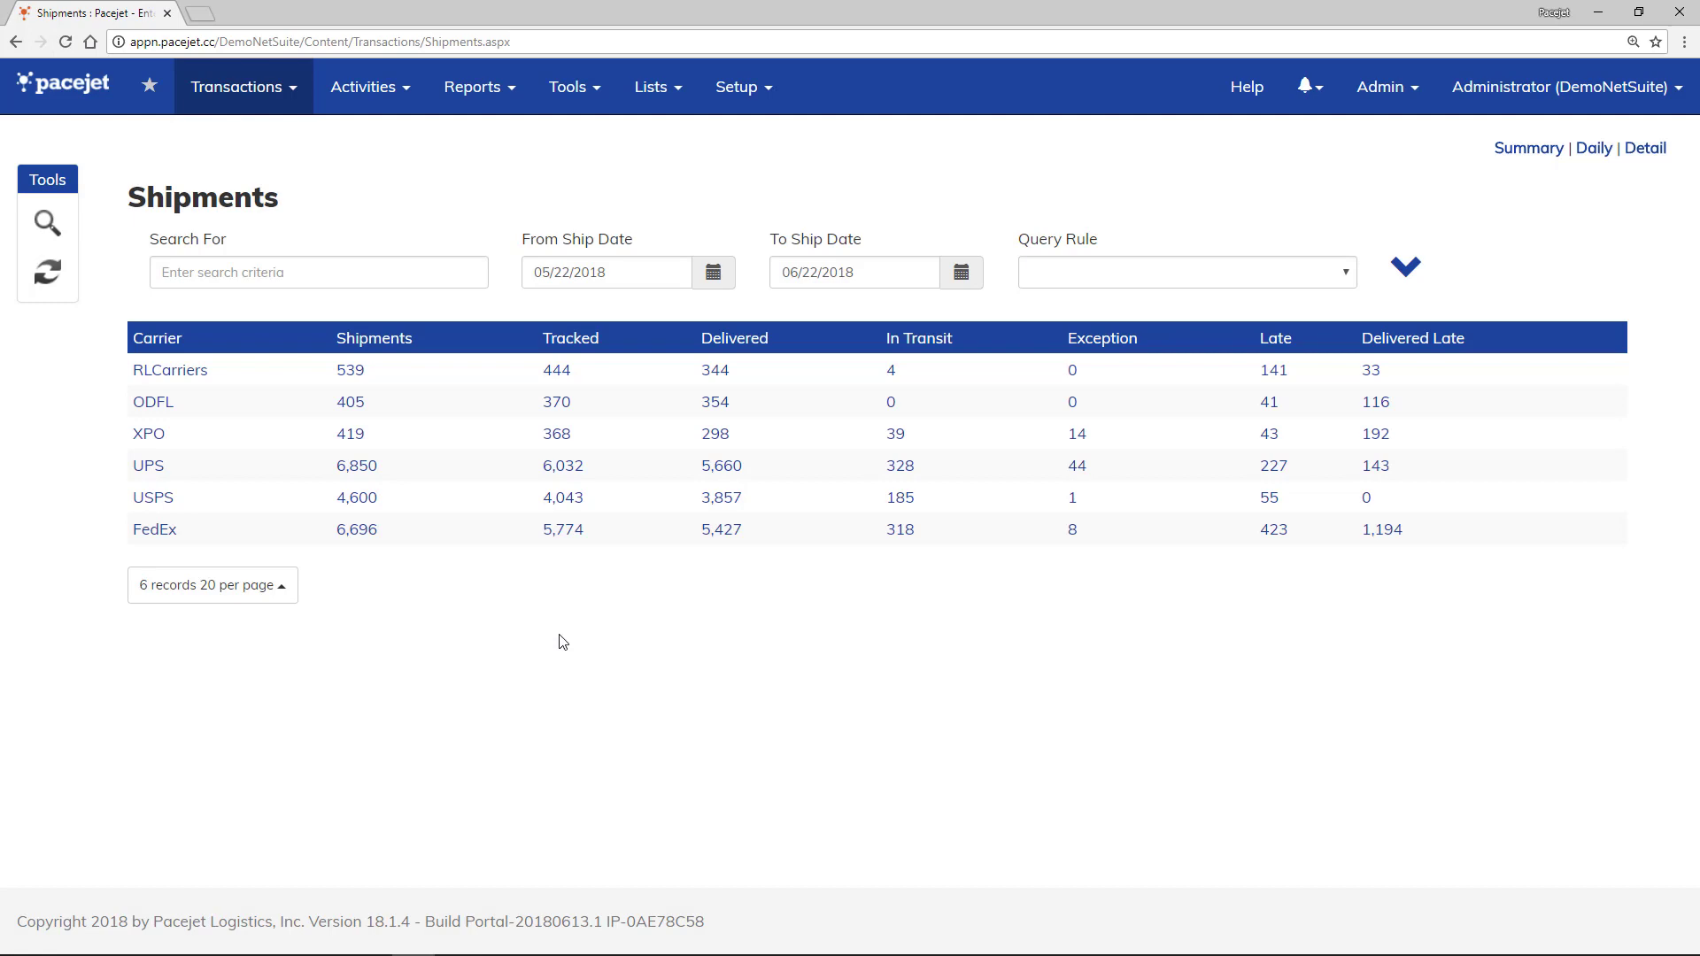
View the FedEx shipments that were delivered late and clear that filter.
click(1394, 534)
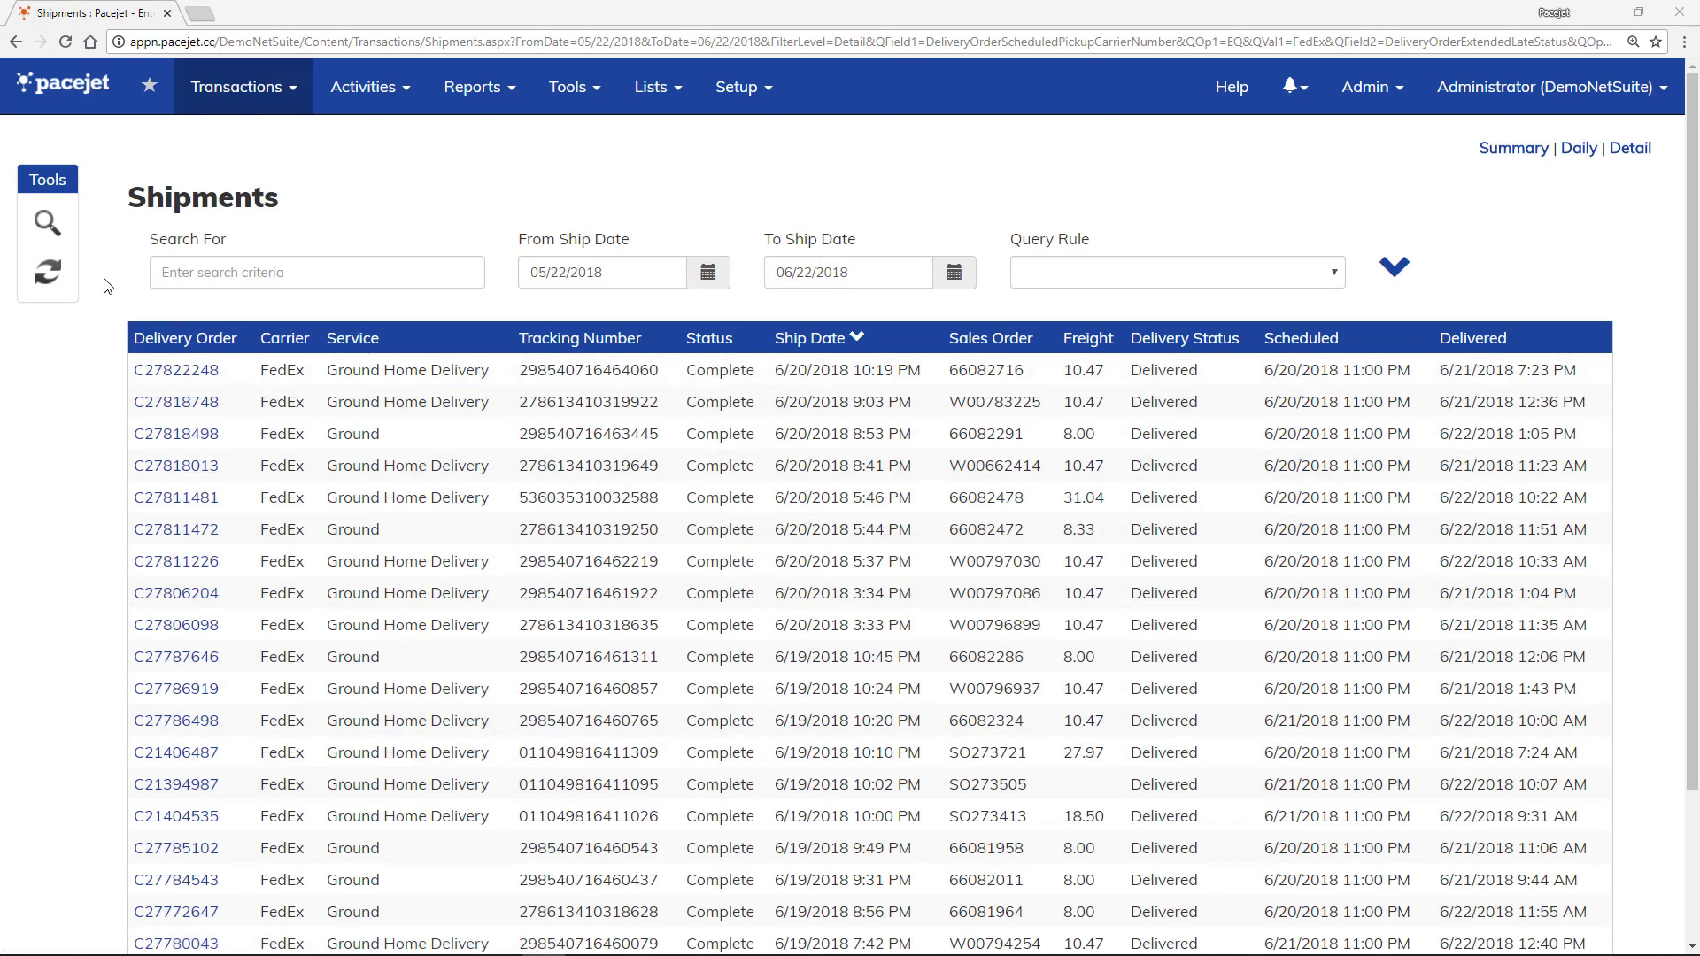
click(58, 276)
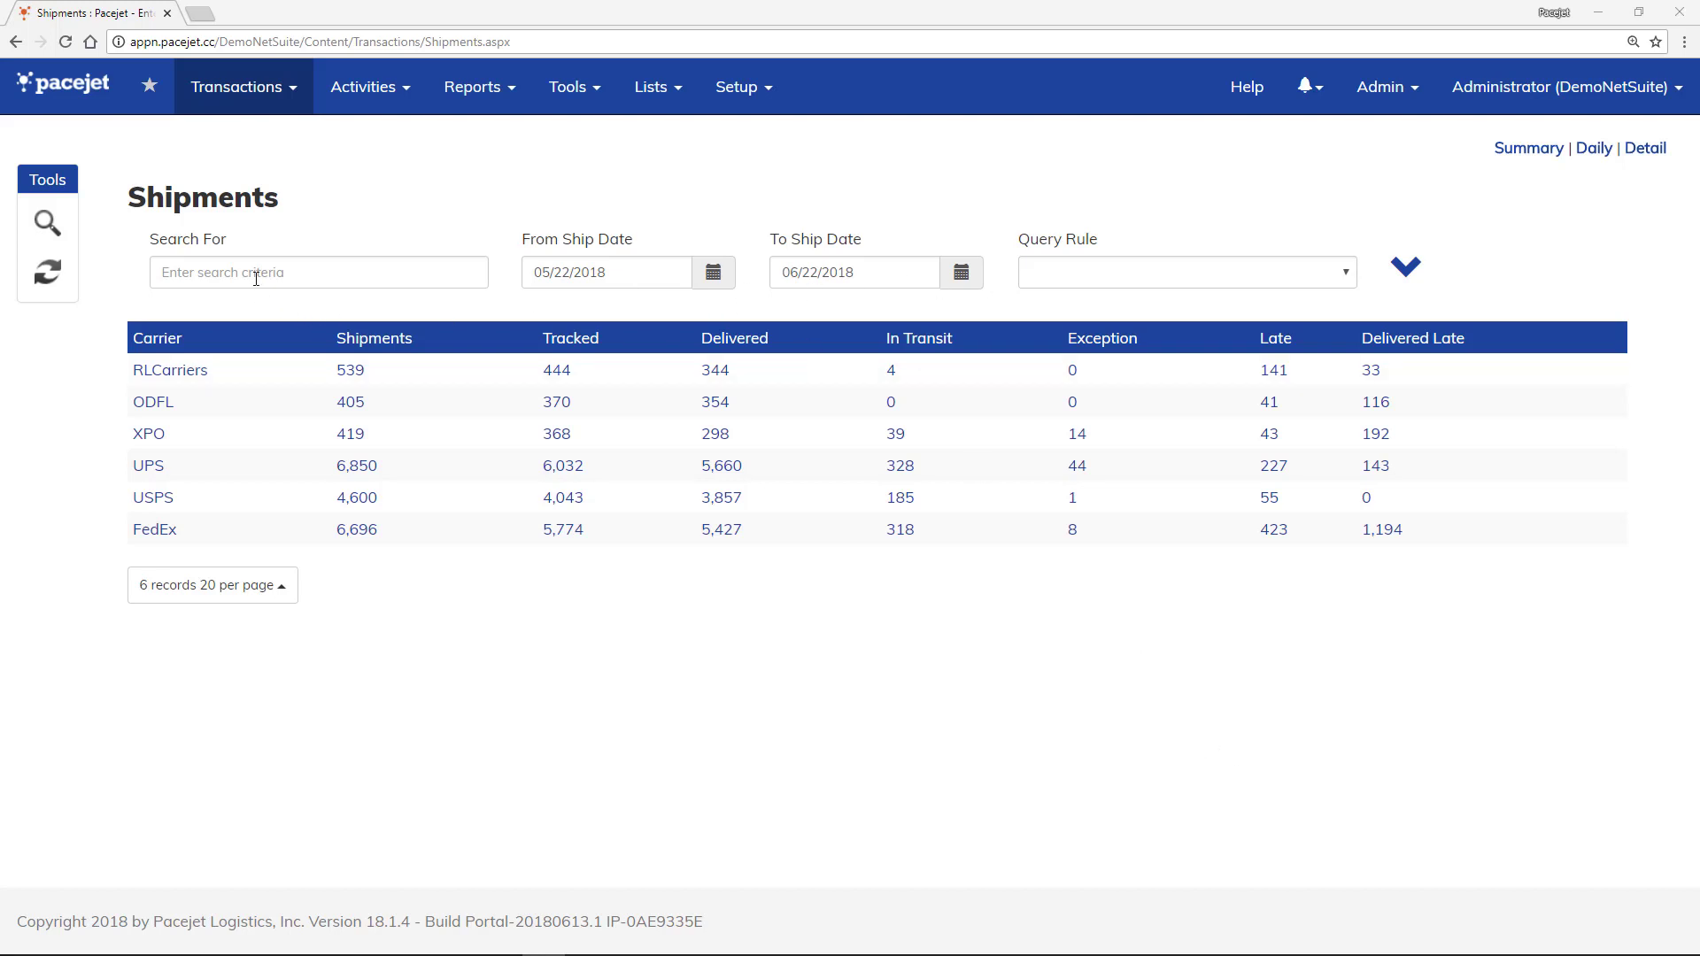
Filter the shipments with the Late Deliveries for UPS Air query rule and check its search criteria.
click(1196, 278)
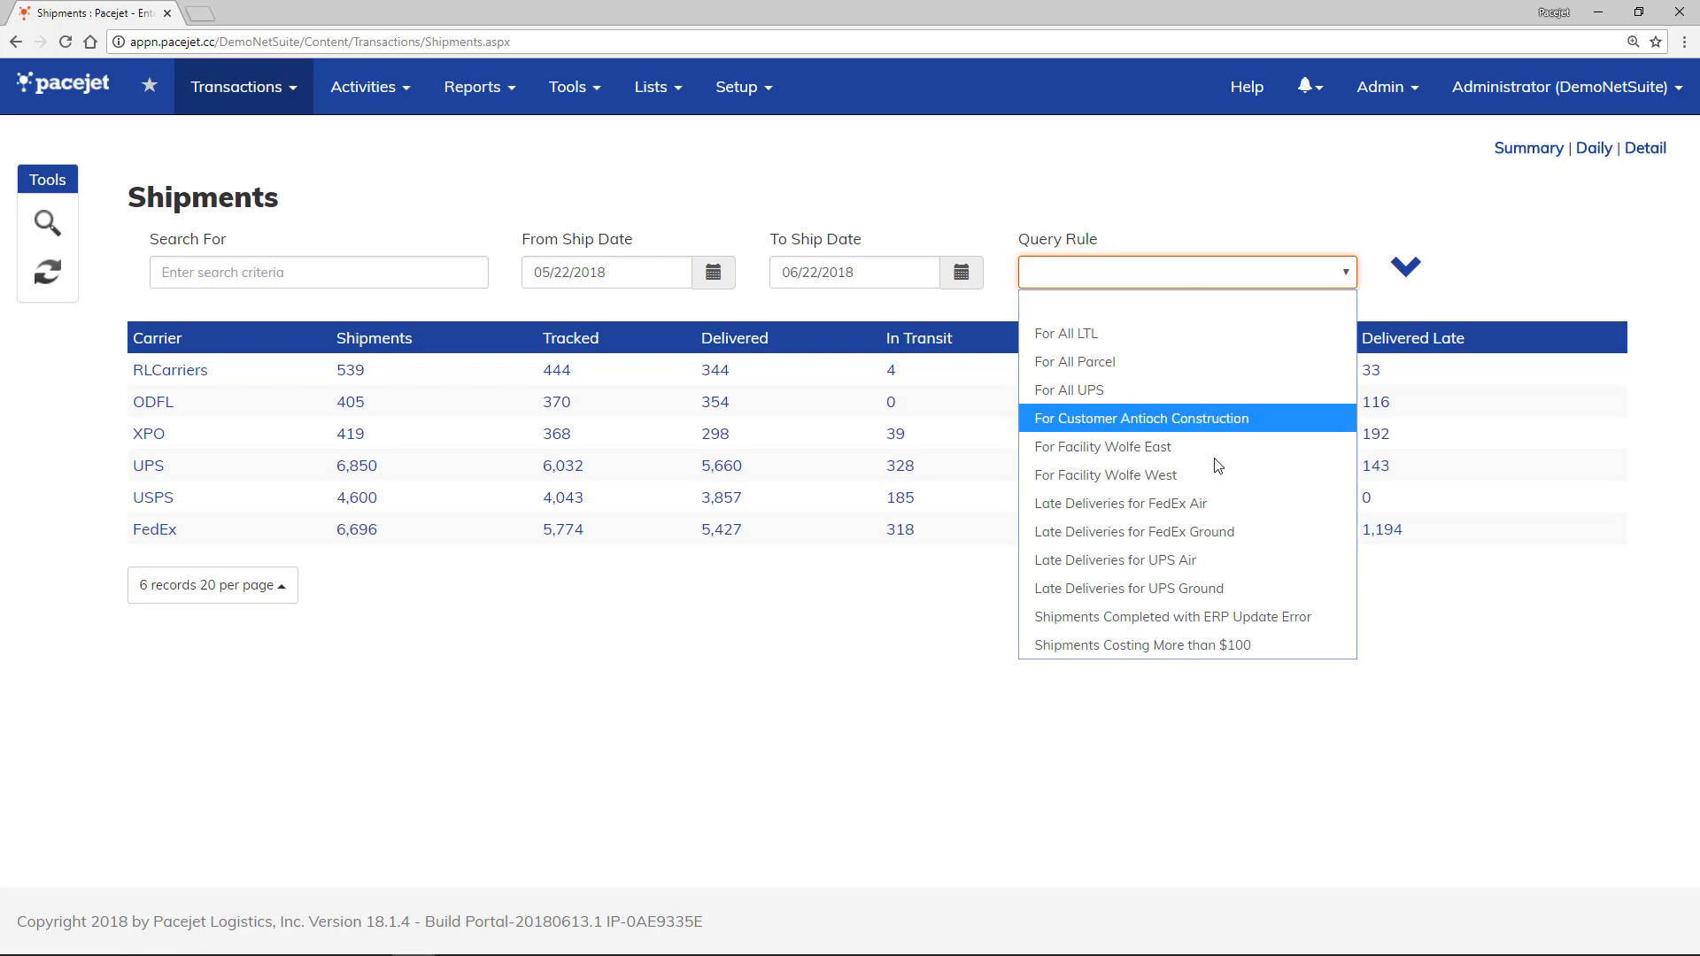
click(1102, 567)
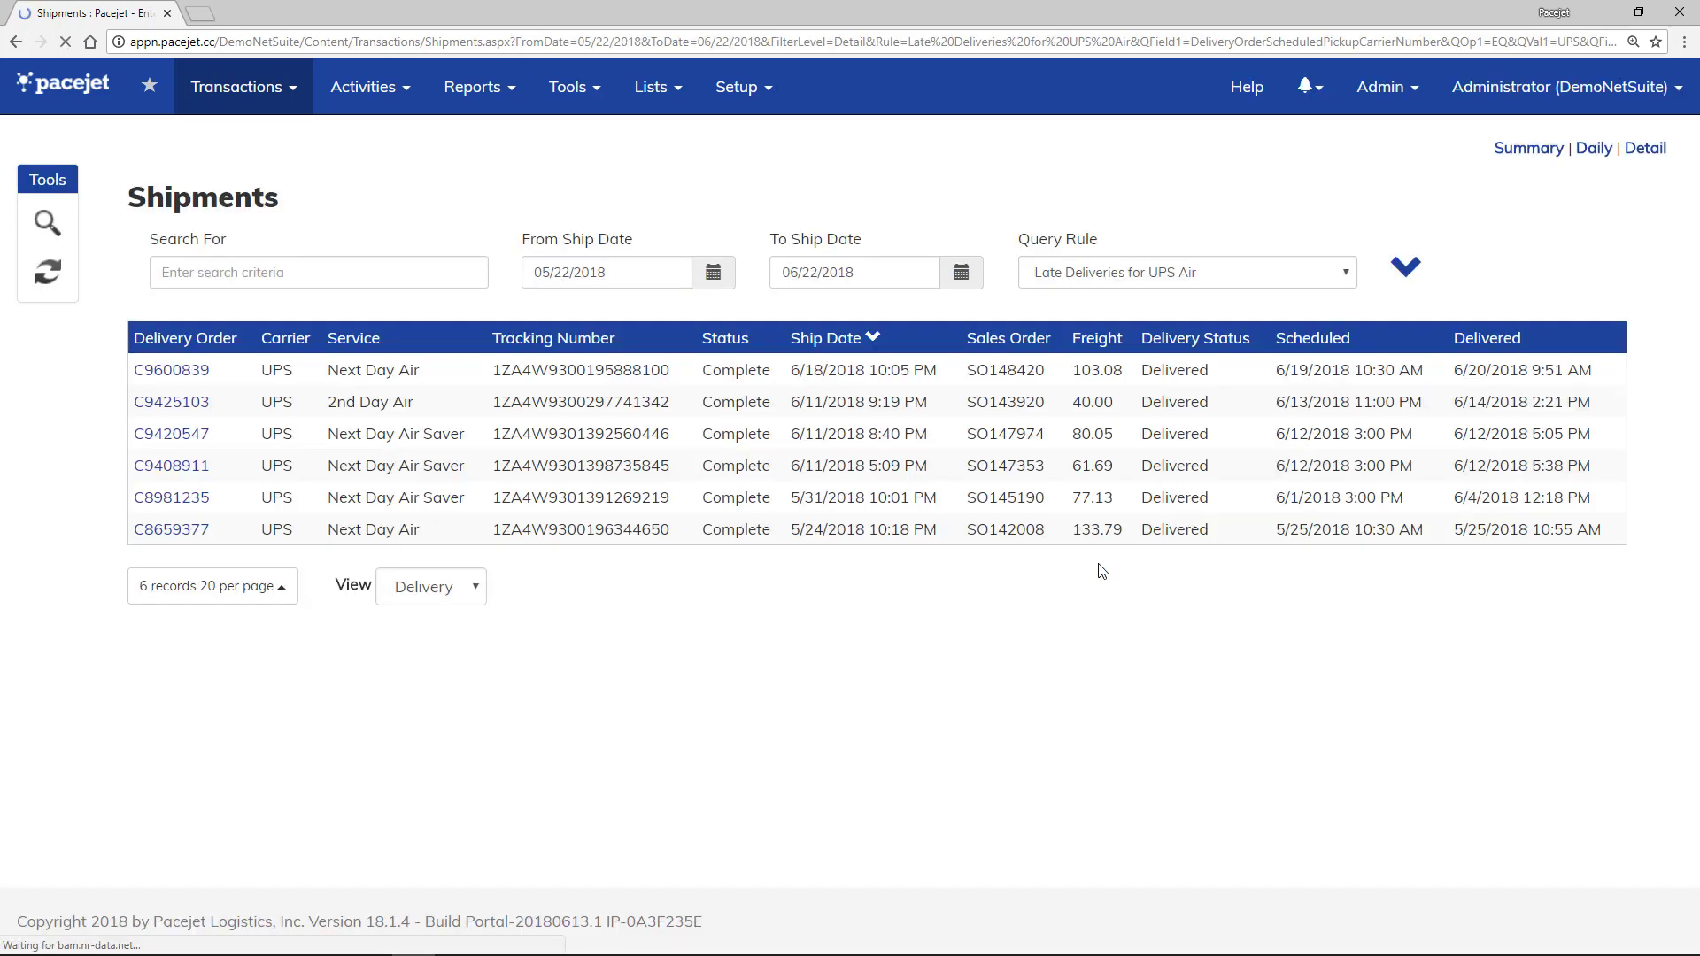
click(1408, 269)
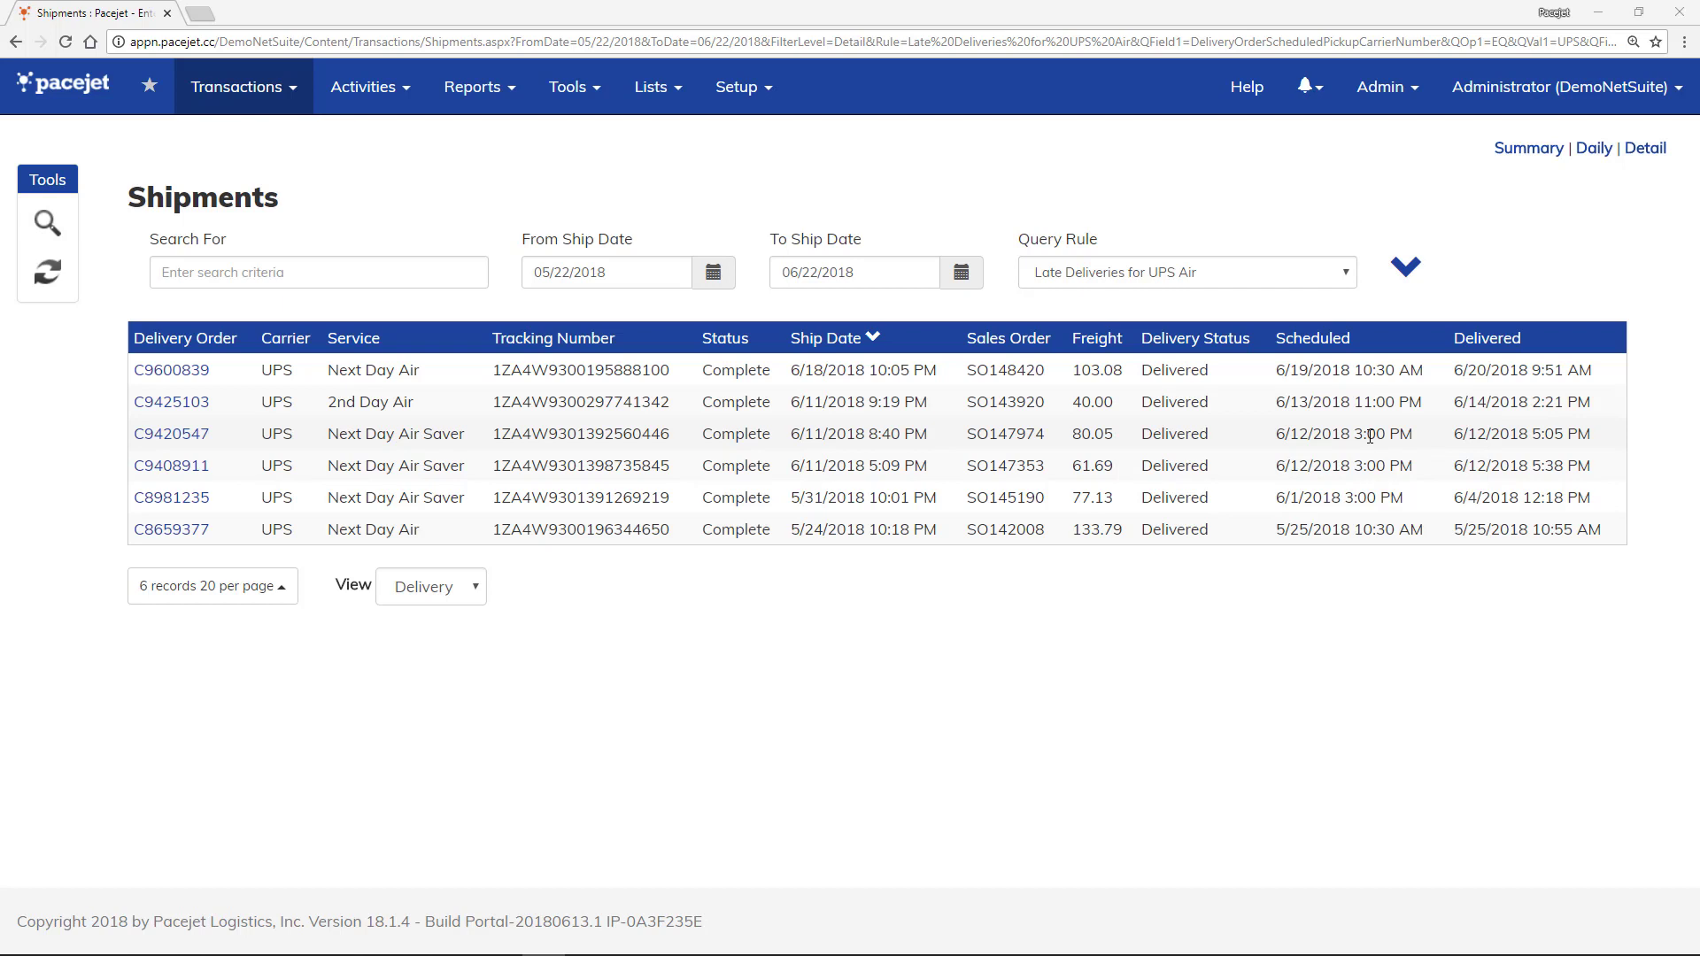
Compare the third UPS Air order's scheduled and delivered times and review its ship status history.
double_click(1302, 435)
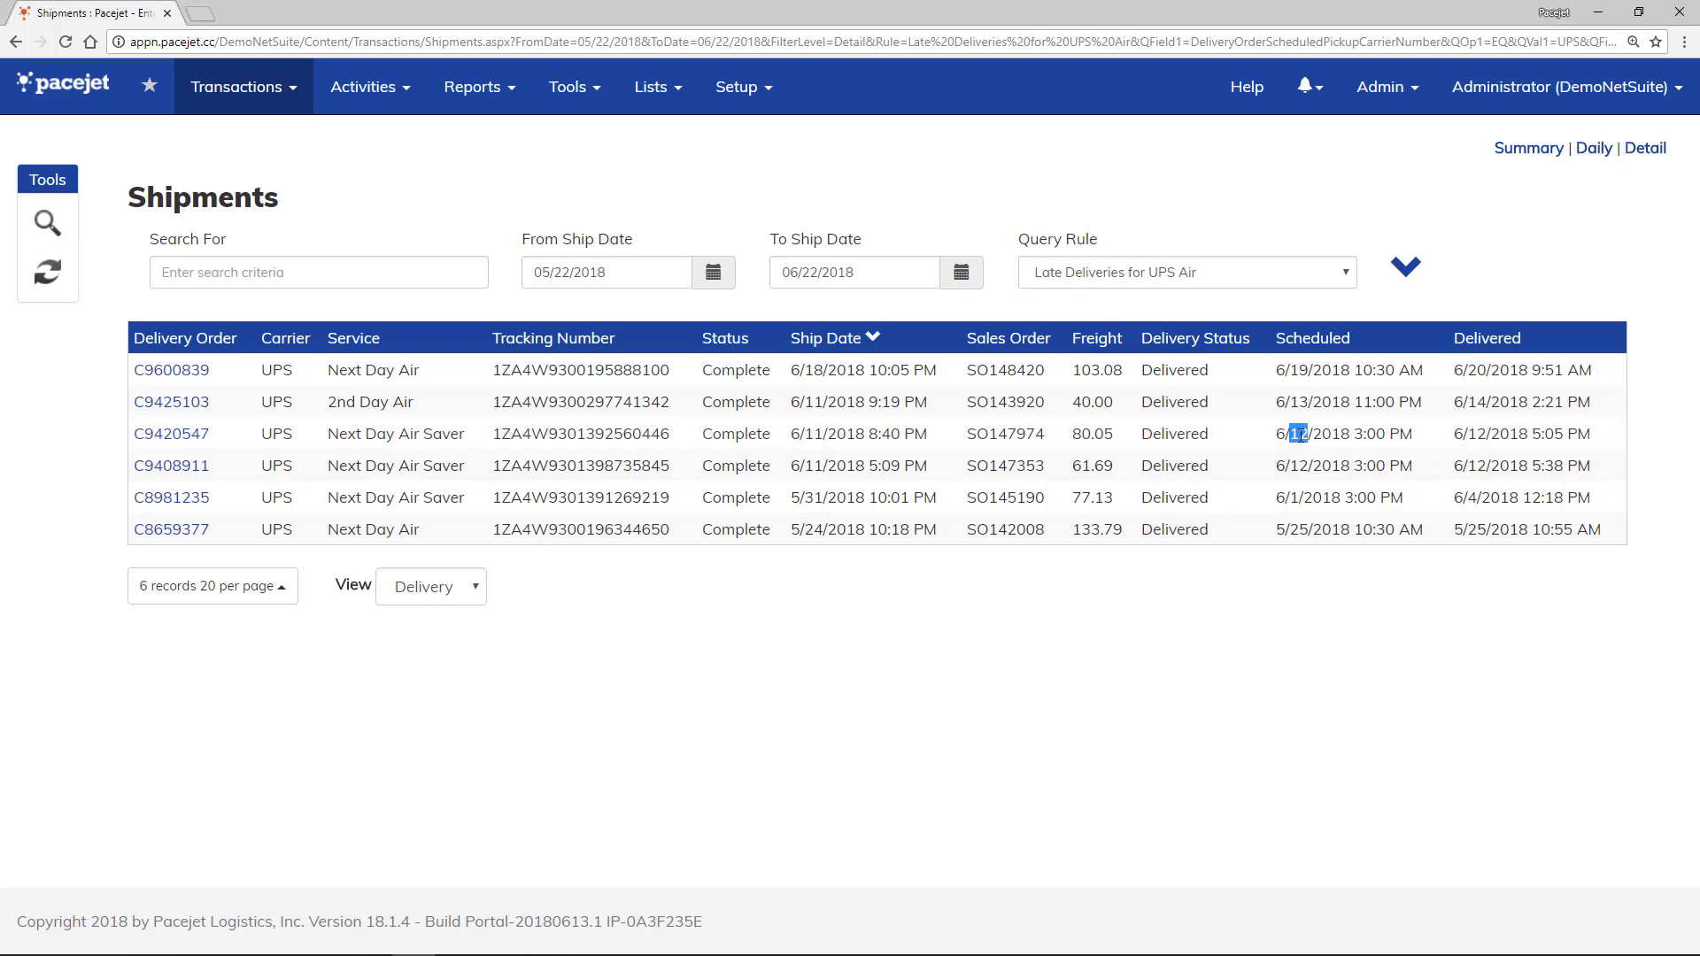
double_click(1374, 434)
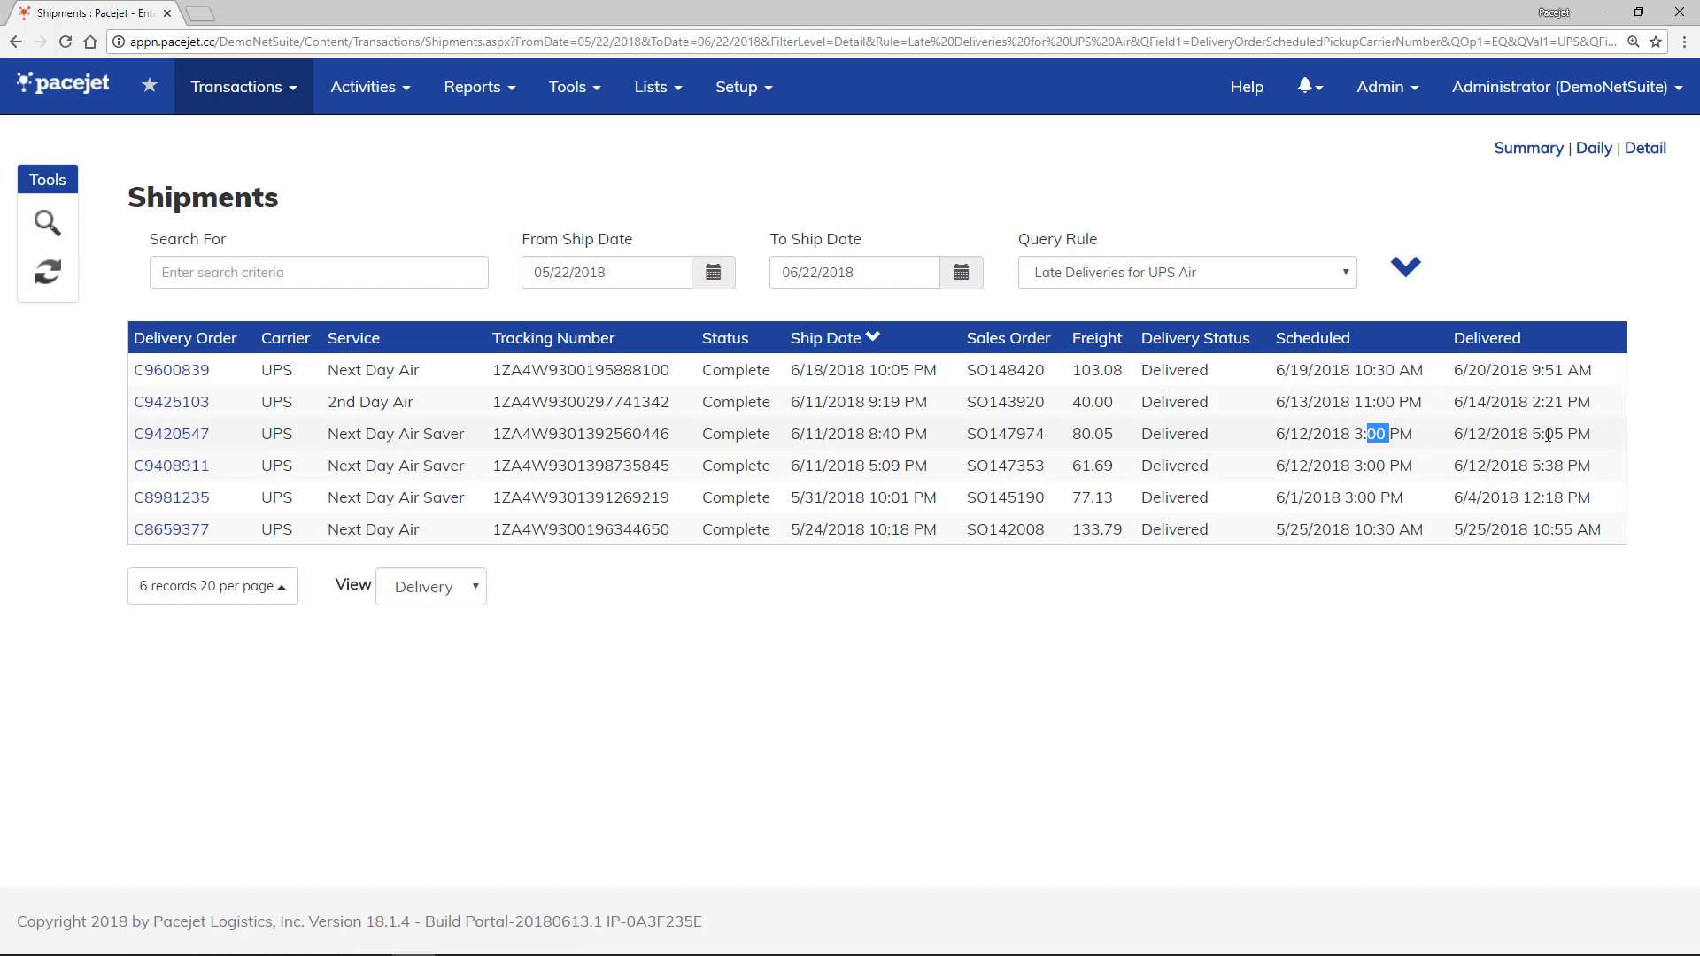
drag(1532, 434, 1565, 434)
click(171, 434)
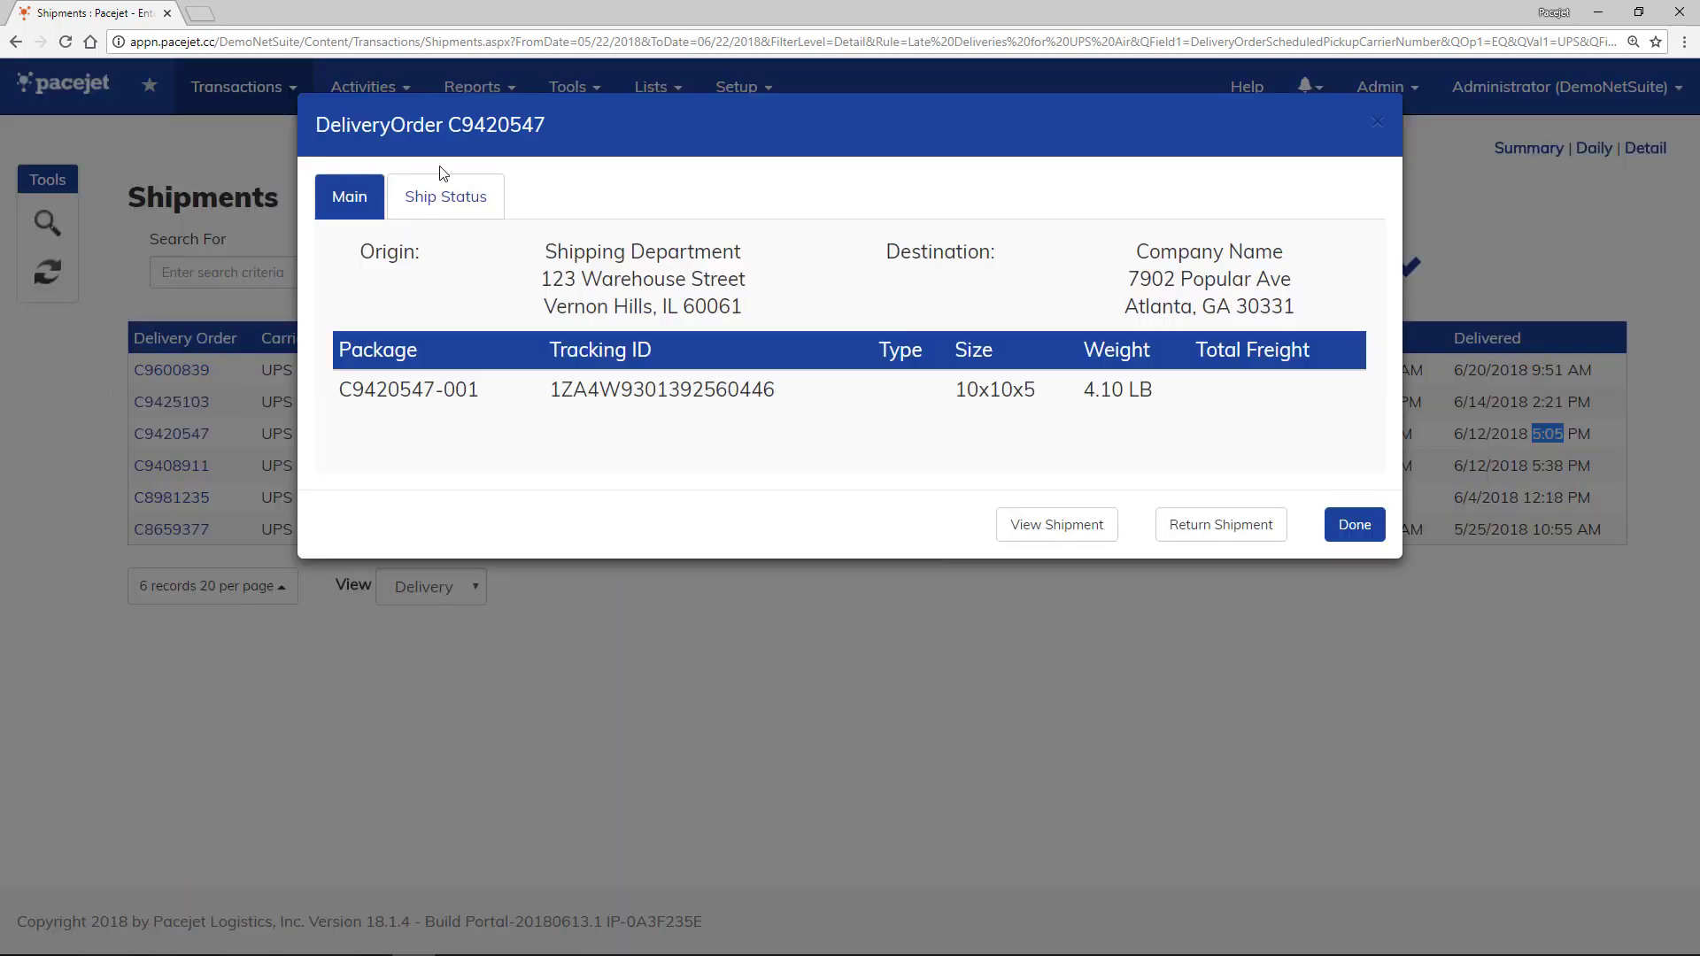
click(443, 190)
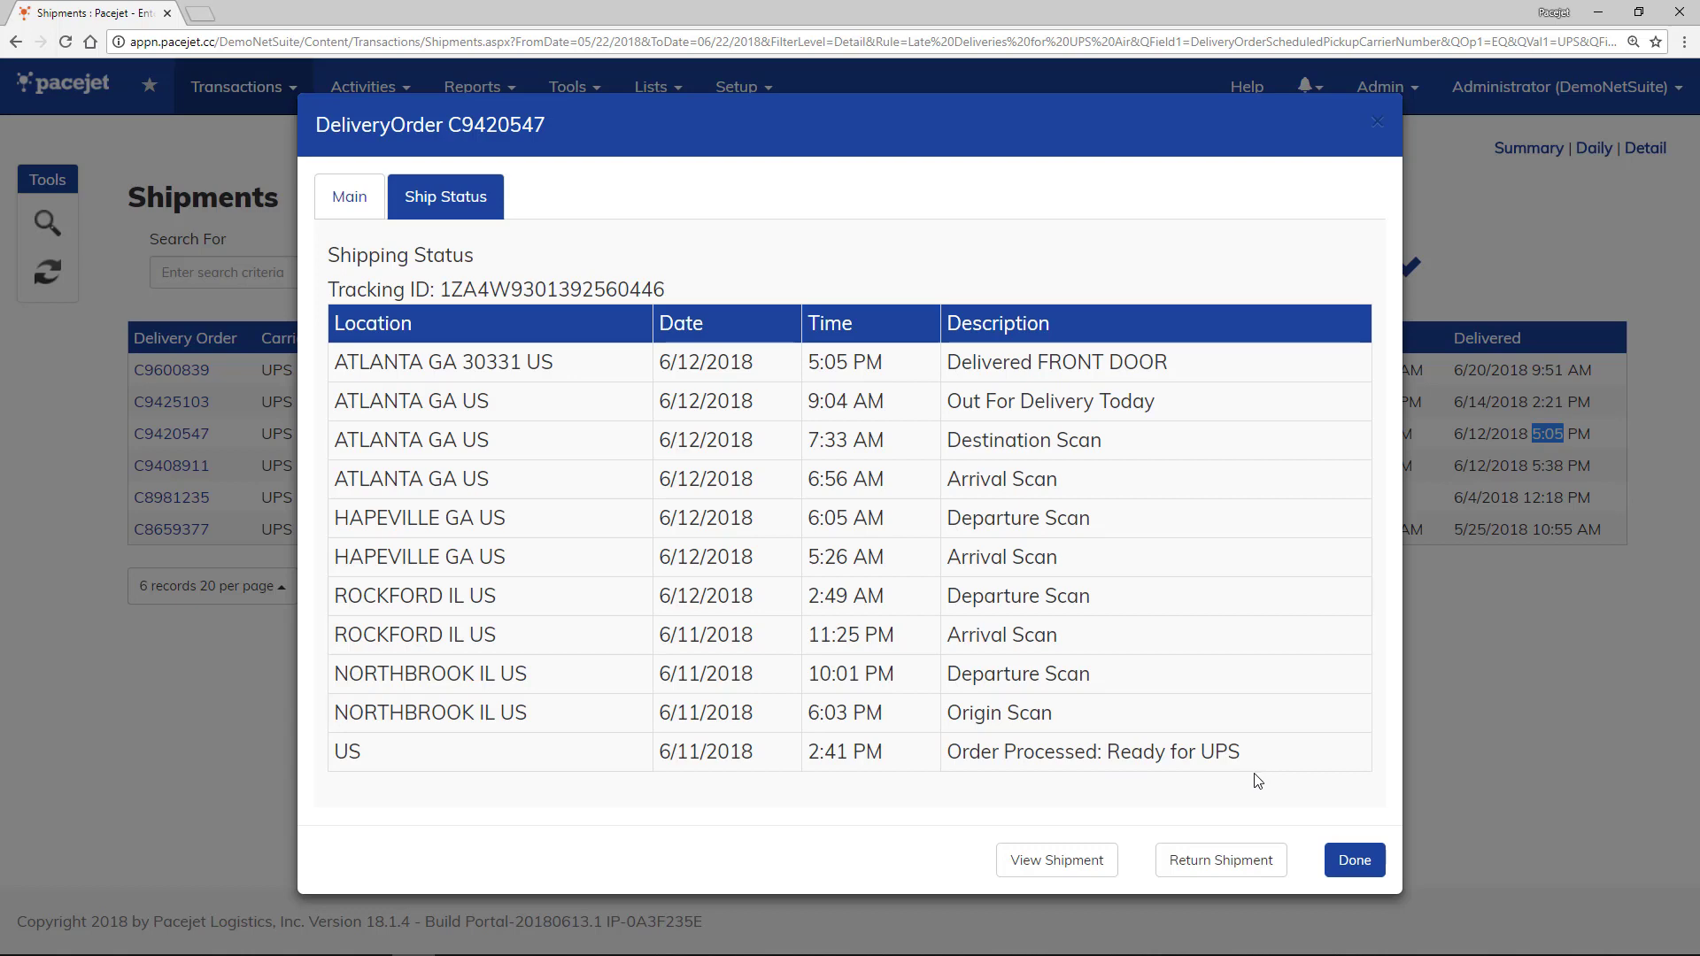
click(1355, 877)
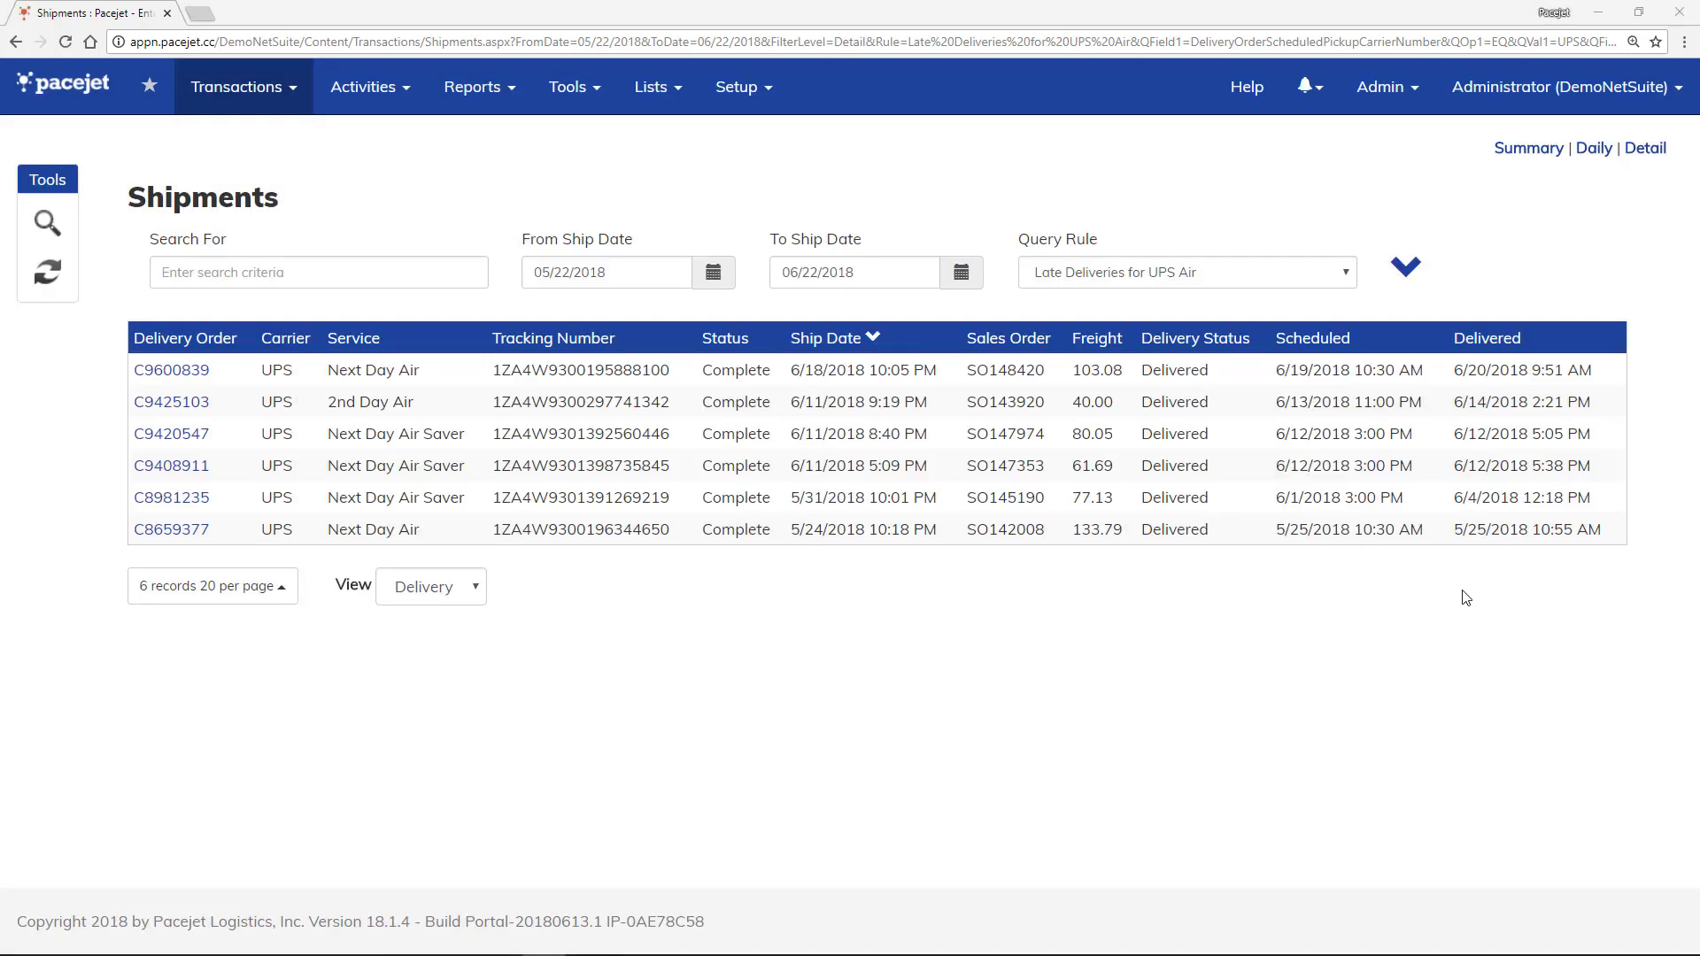
Filter the shipments with the Shipments Costing More than $100 query rule and look over the resulting list.
click(1337, 271)
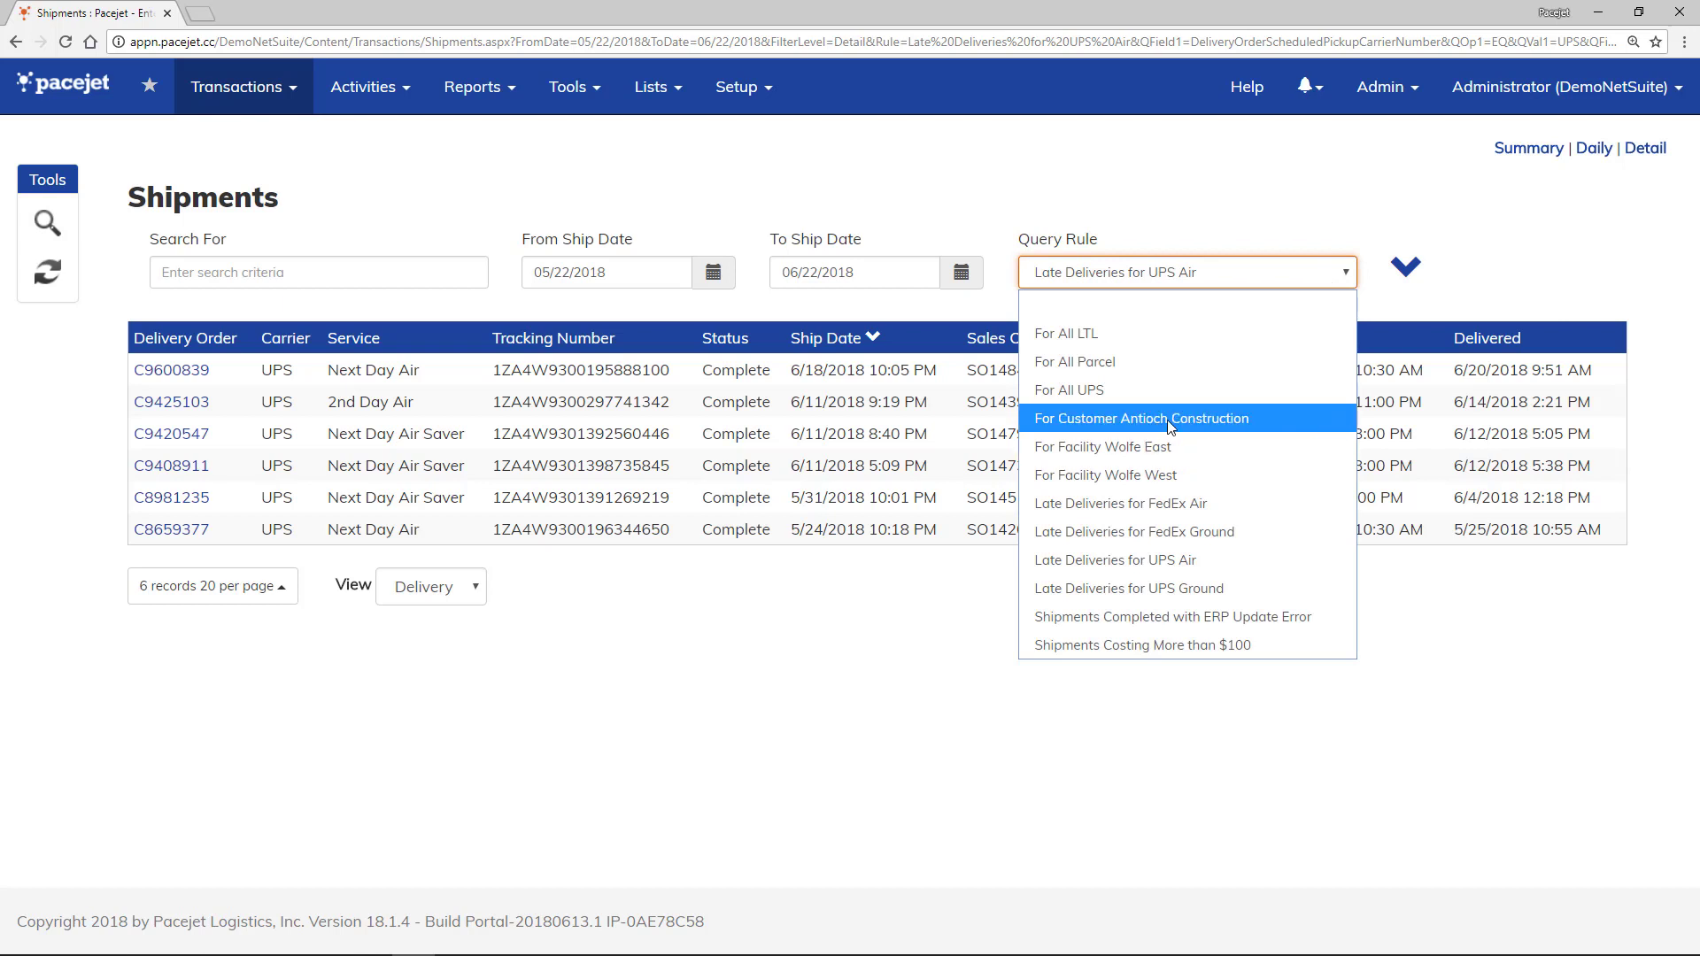
click(1165, 646)
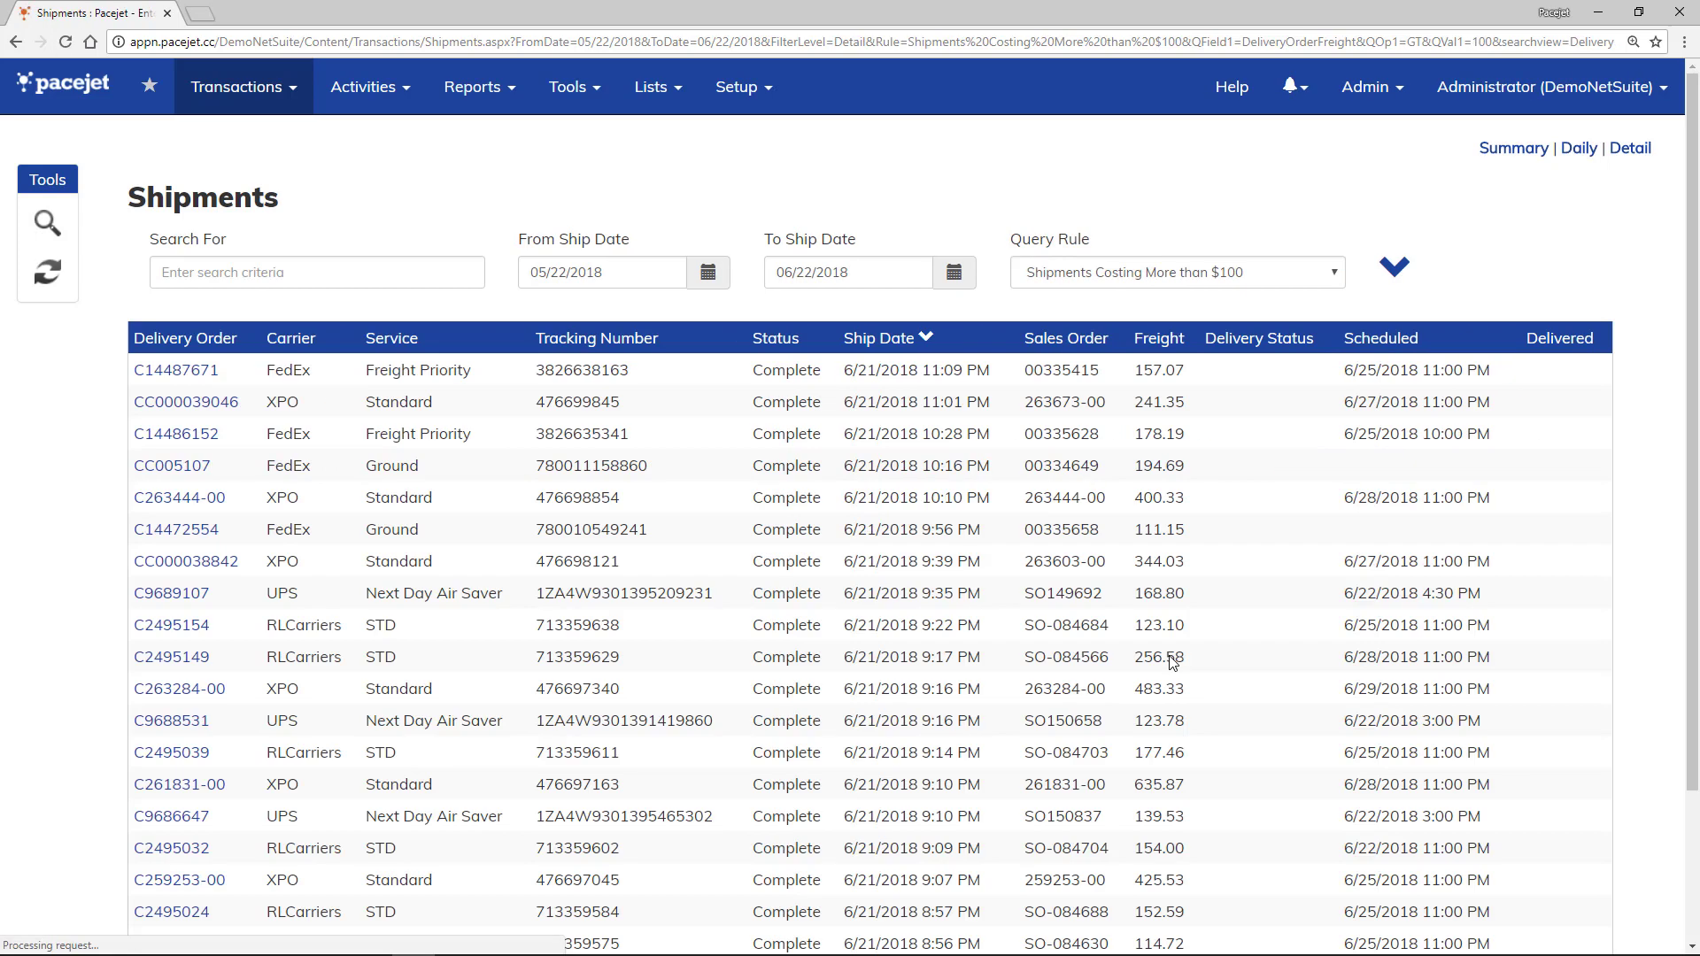
scroll(1163, 675, down, 2)
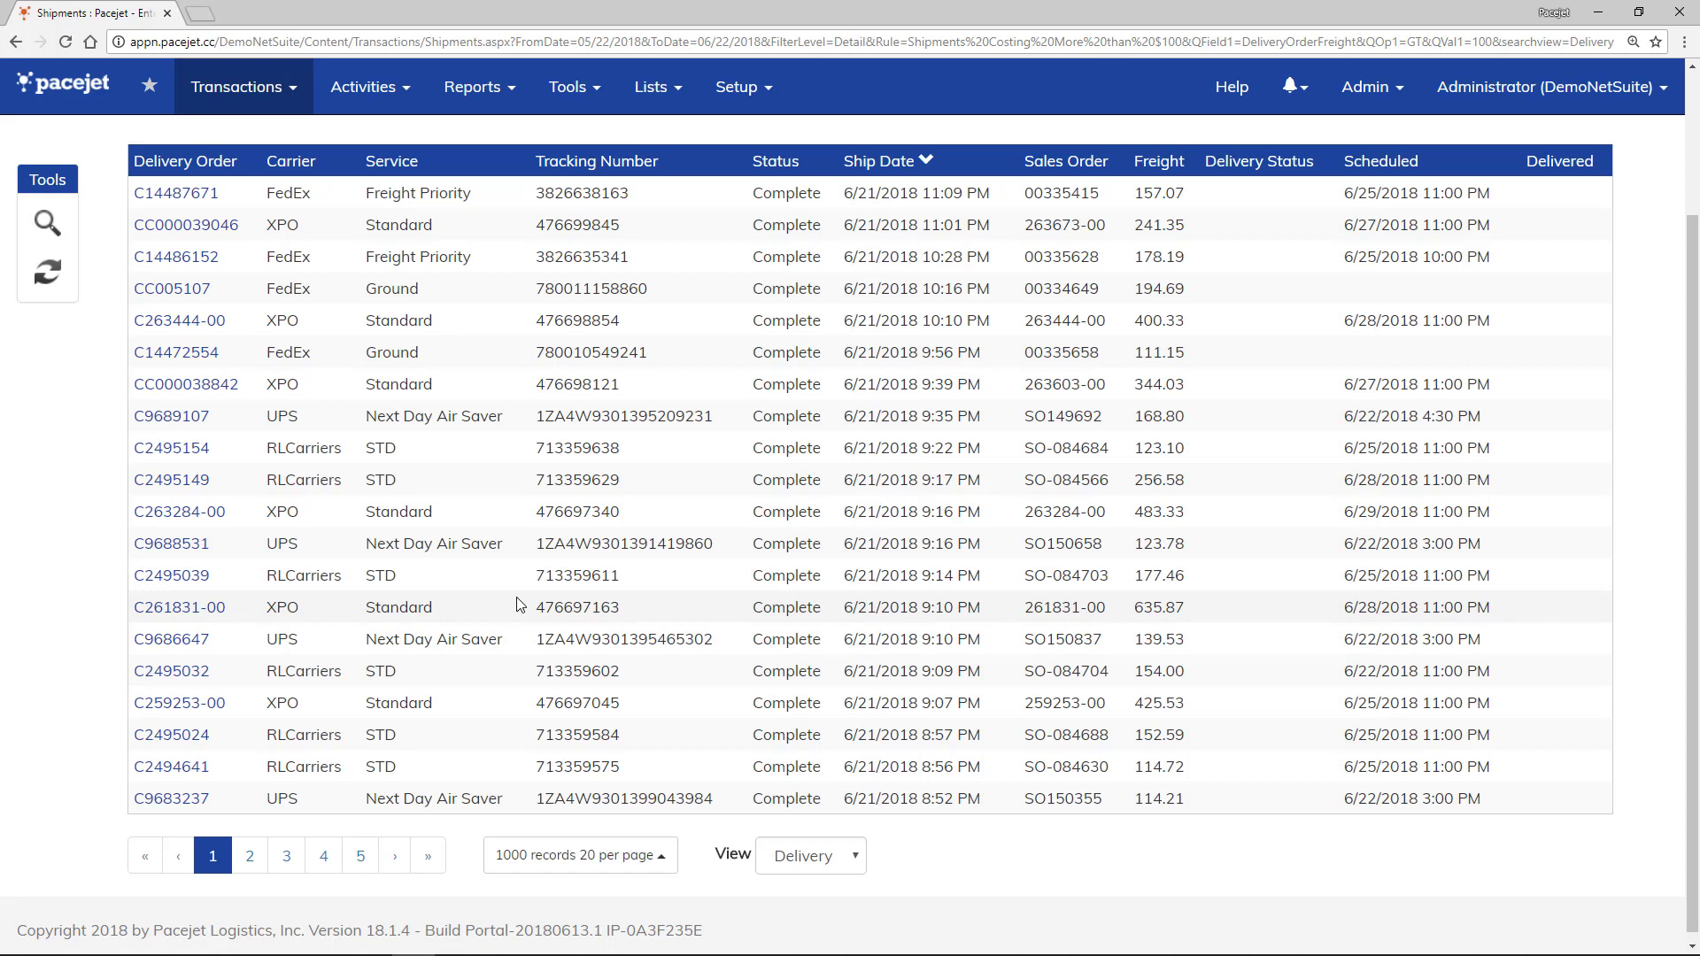
scroll(532, 606, up, 2)
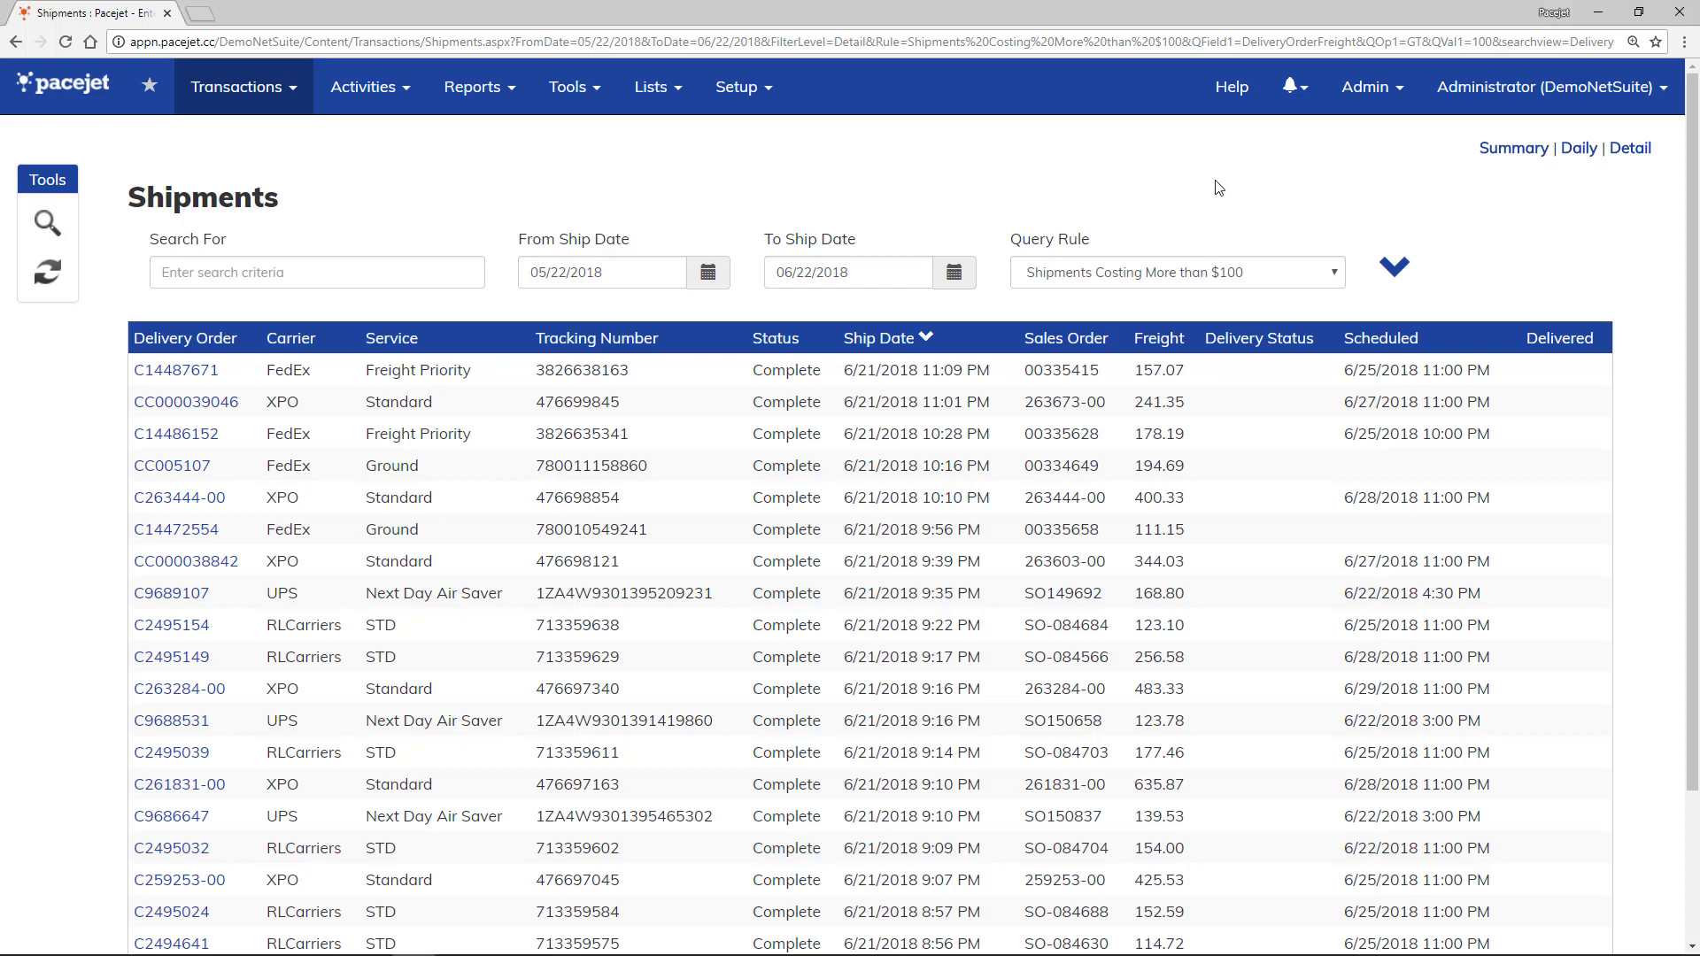
Bring up the list of transaction pages.
click(253, 96)
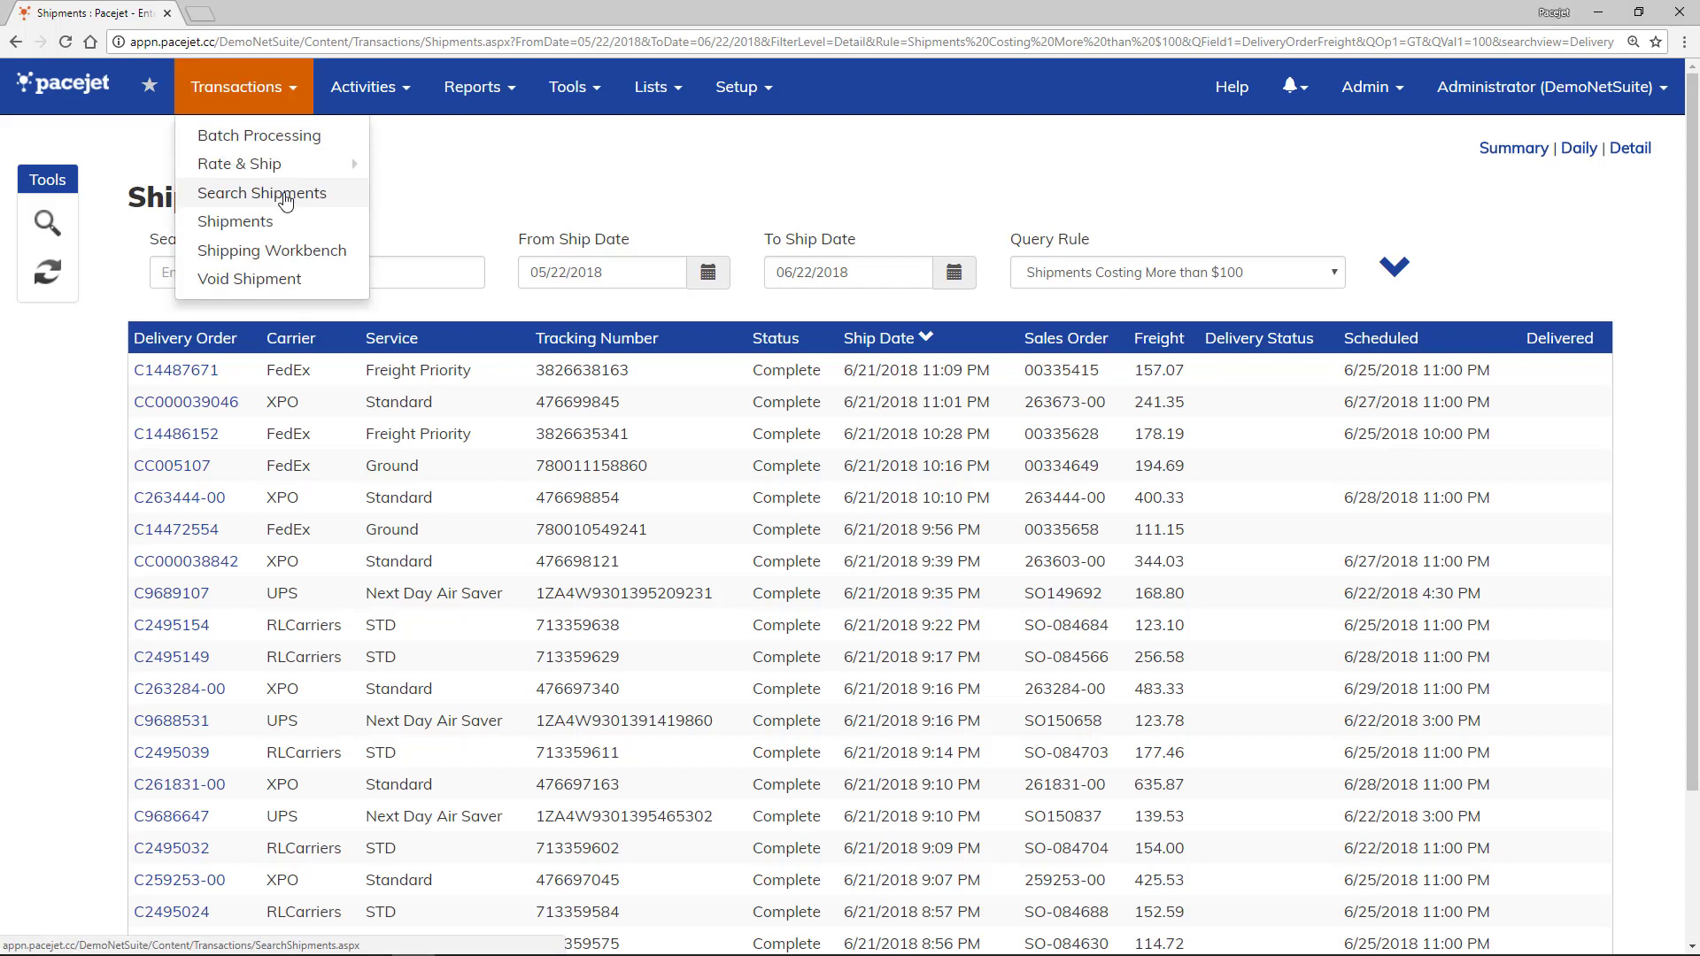